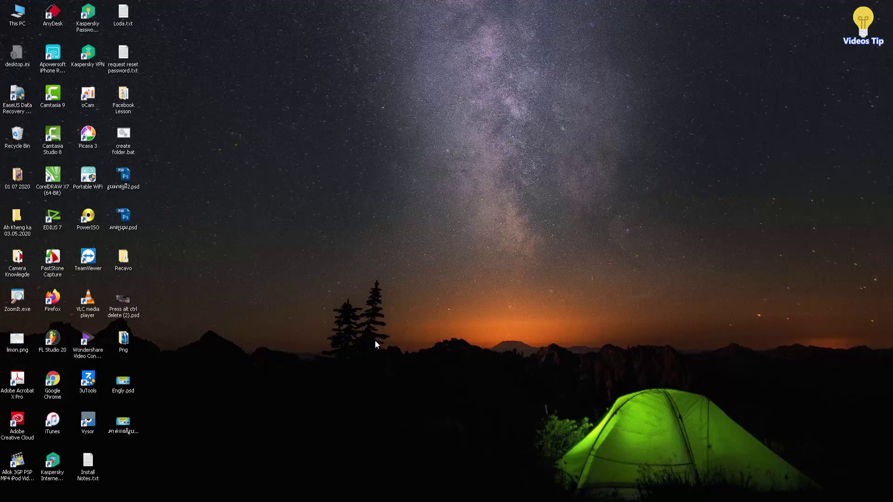
Refresh the desktop and open the wedding preview jpg in Windows Photos
right_click(347, 164)
click(374, 193)
double_click(132, 423)
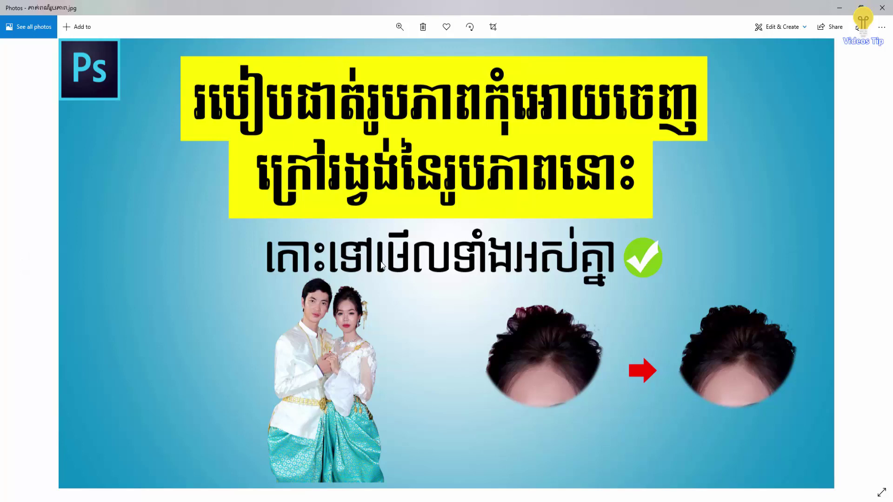
Zoom in to inspect the before-and-after hair edge examples, then zoom back out
scroll(538, 269, up, 2)
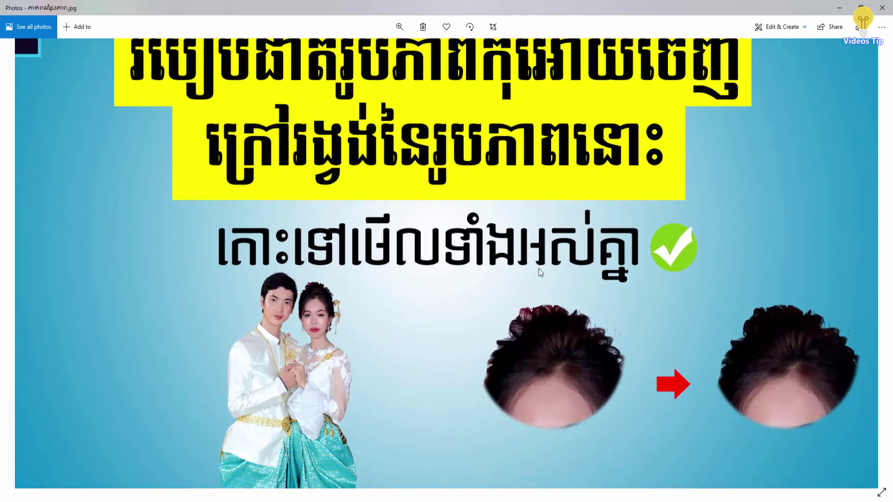
scroll(538, 269, up, 1)
scroll(538, 269, up, 1)
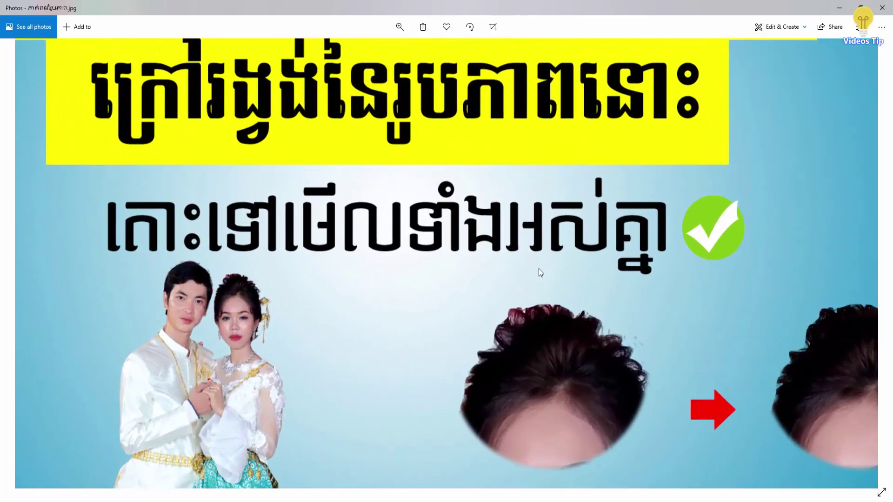
scroll(539, 269, up, 1)
scroll(546, 292, up, 1)
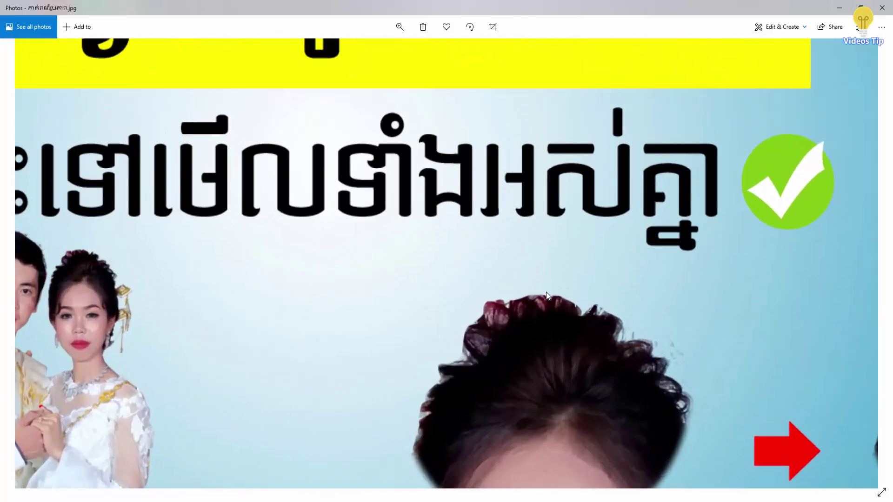
scroll(516, 300, up, 1)
scroll(493, 301, up, 1)
drag(484, 292, 420, 257)
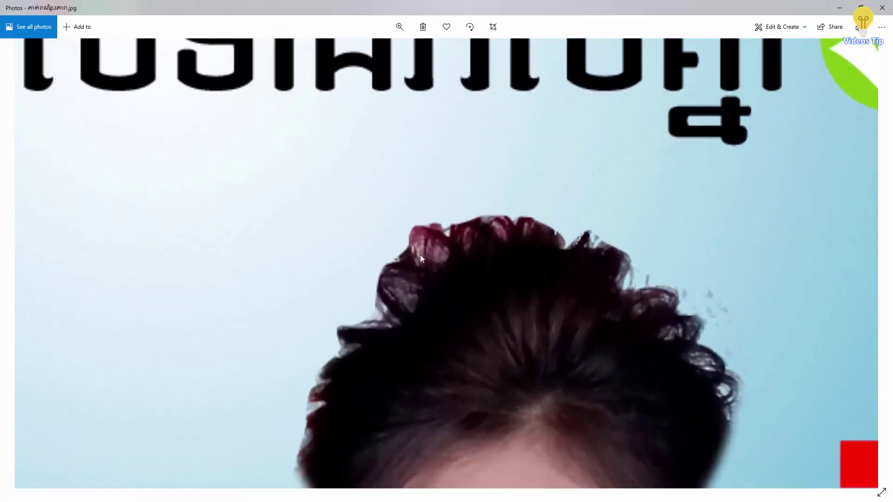
drag(504, 293, 375, 239)
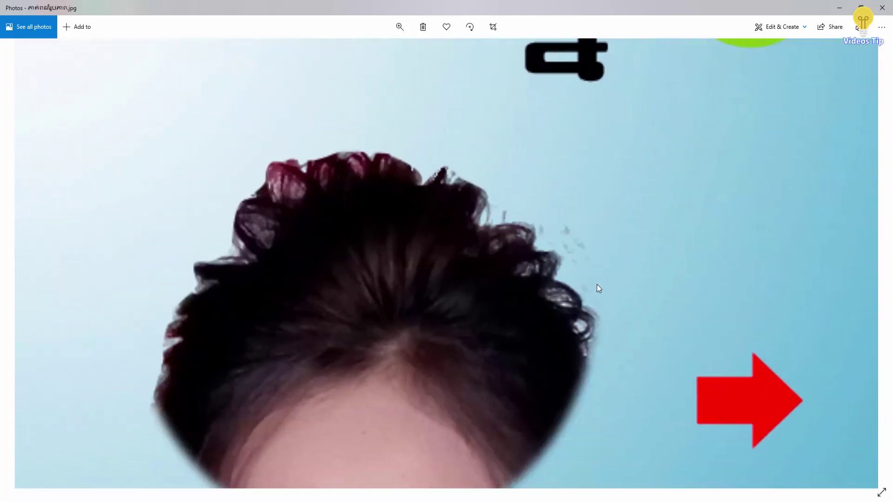
drag(597, 285, 393, 280)
drag(448, 270, 241, 305)
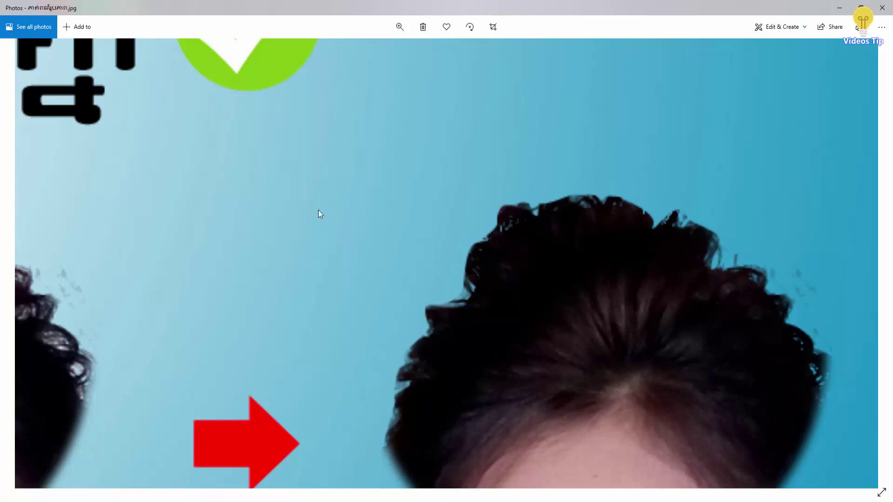
scroll(325, 214, down, 5)
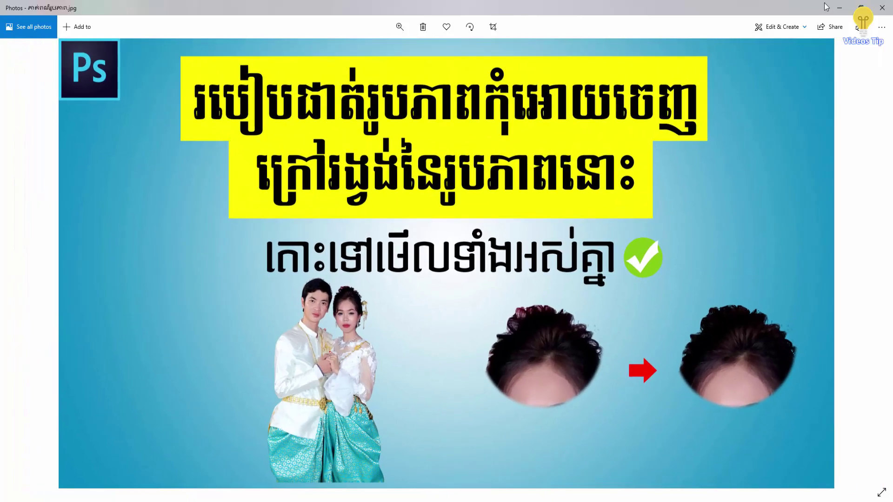
Close Windows Photos and launch Photoshop CS3 from the taskbar
click(882, 7)
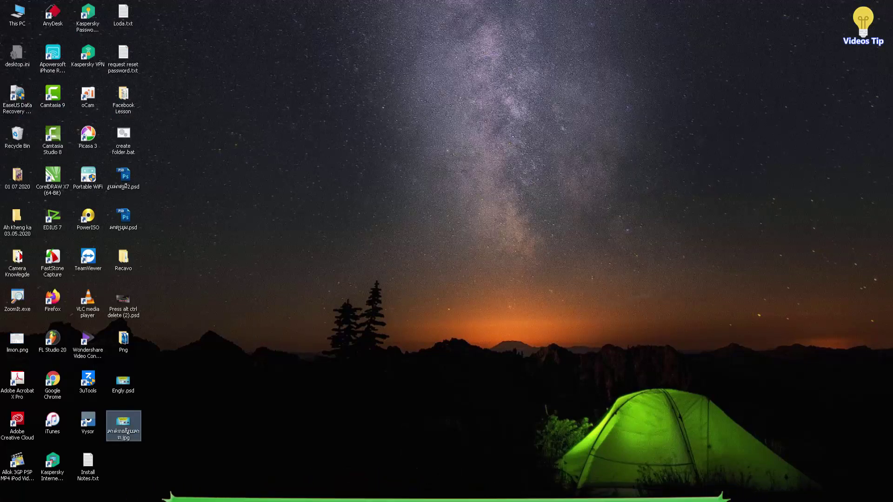
click(389, 473)
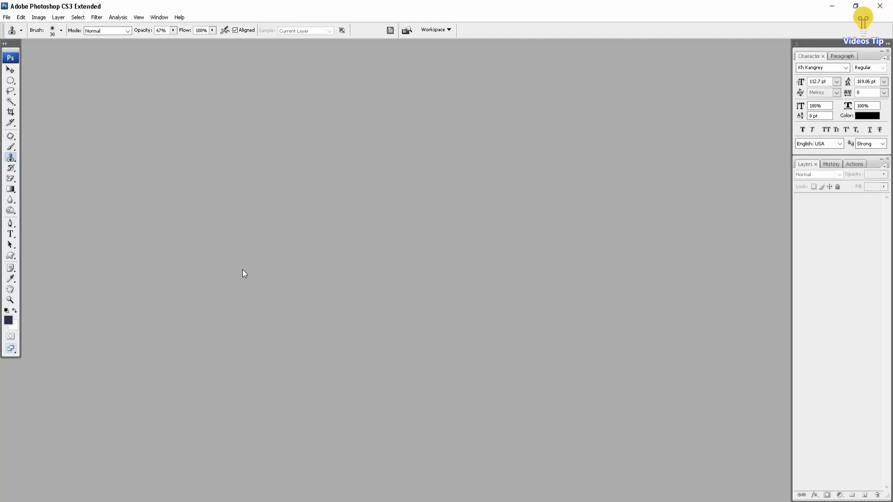
Open _MG_9541.psd and _MG_9562.psd together from the Png folder
key(ctrl+o)
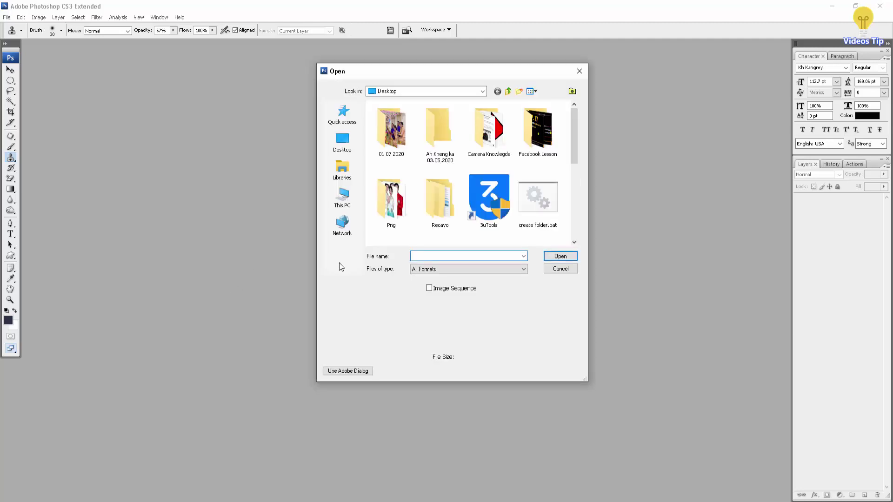
double_click(398, 211)
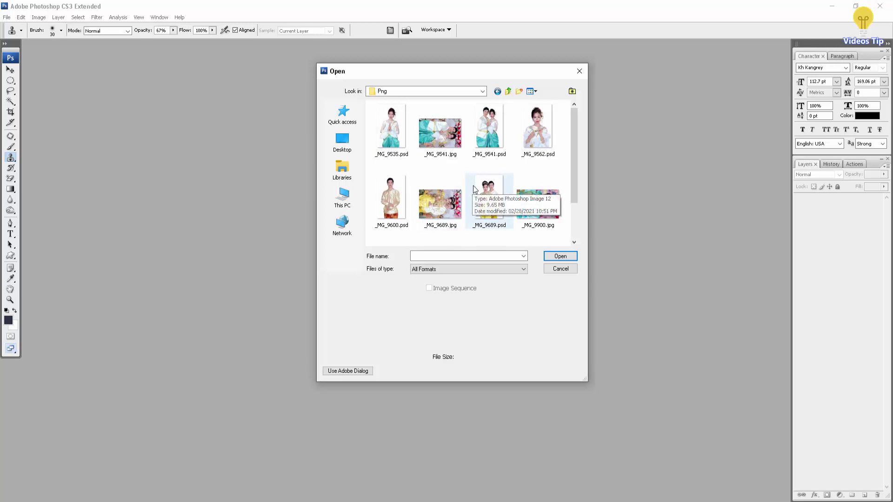
click(486, 116)
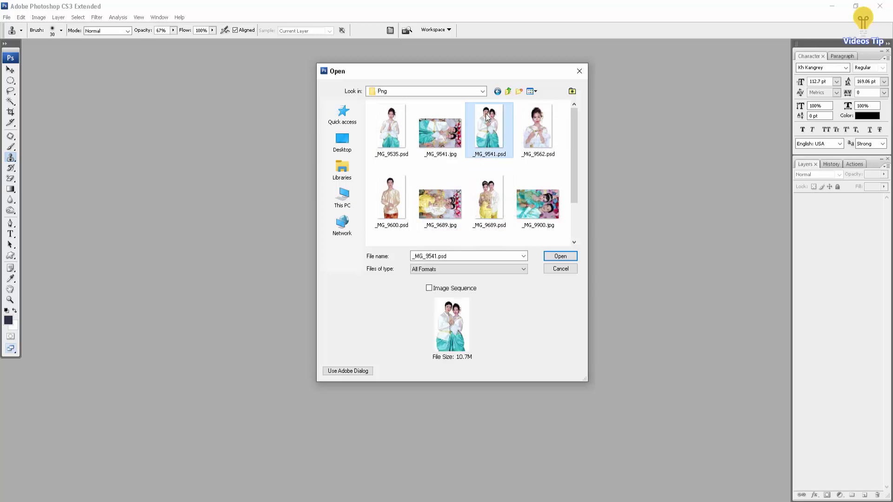
ctrl+click(545, 126)
scroll(496, 213, down, 2)
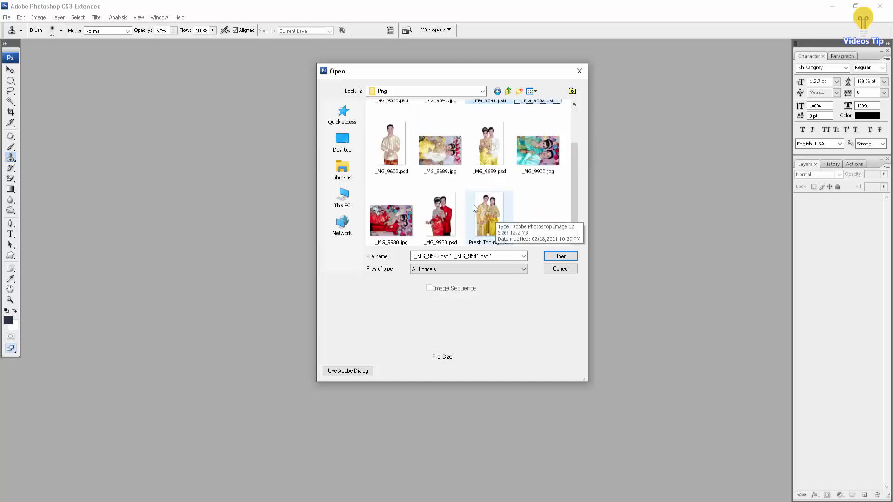
click(553, 256)
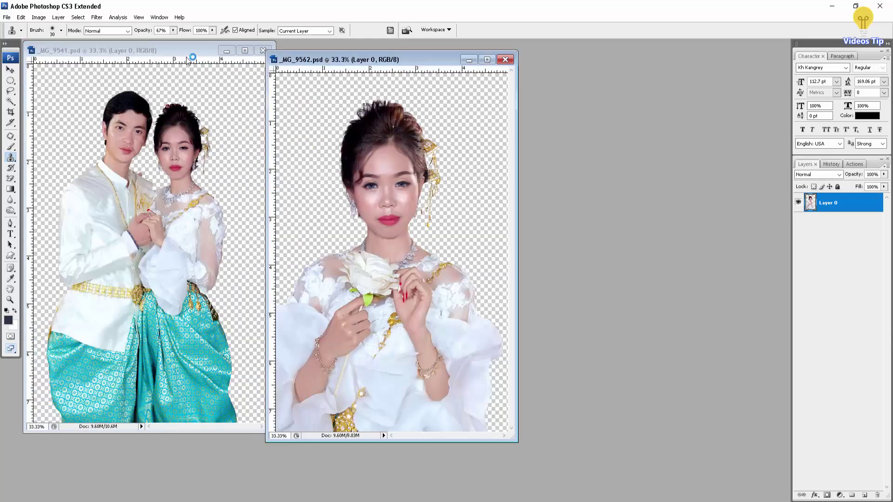
Centre and maximize the _MG_9541 document window, then zoom in
drag(163, 52, 381, 52)
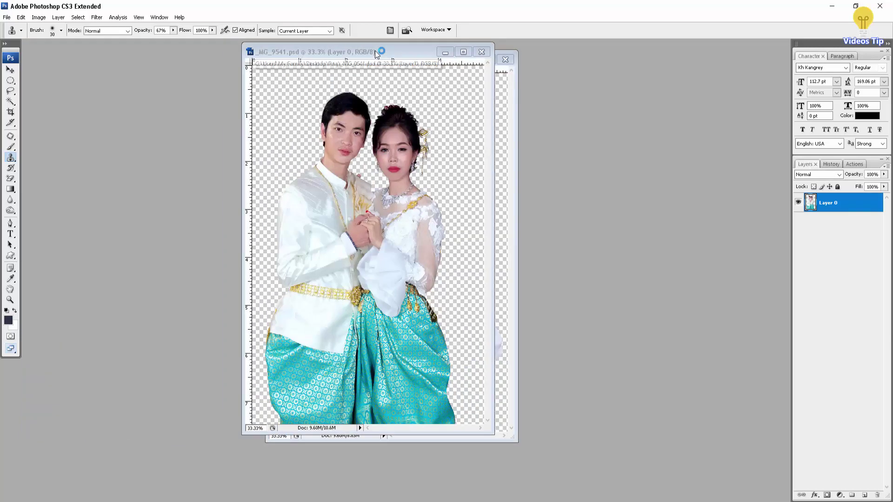
click(462, 50)
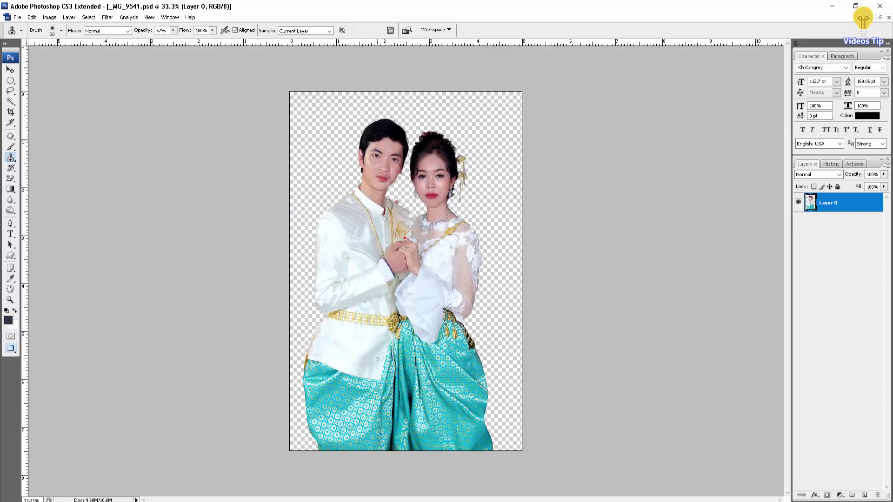
scroll(344, 358, up, 2)
scroll(344, 356, up, 2)
scroll(344, 351, up, 2)
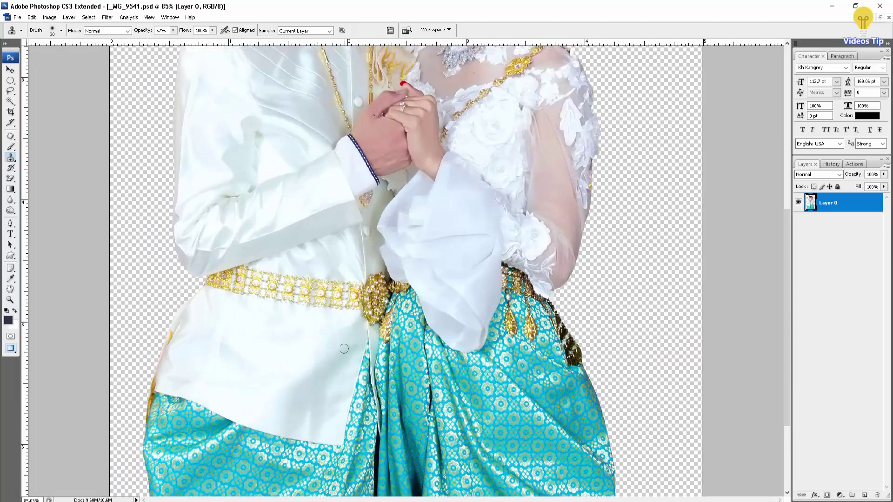
scroll(302, 330, up, 1)
scroll(232, 284, up, 2)
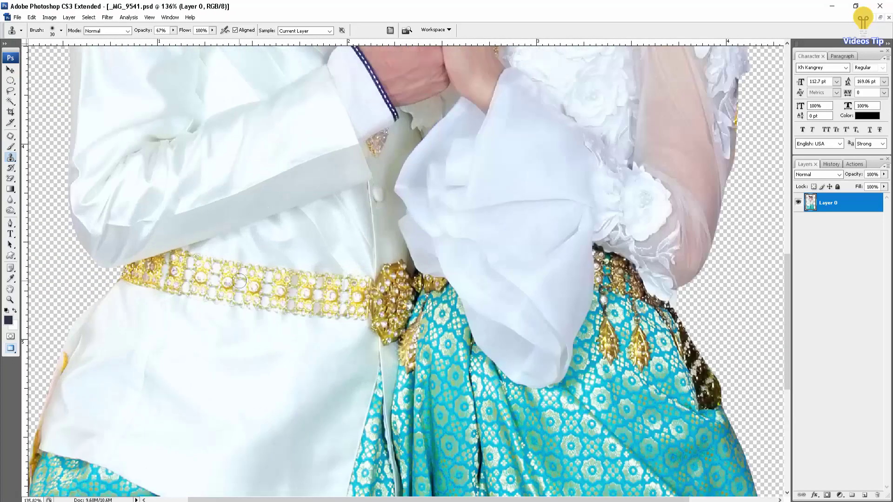
Pan up to the couple's heads to inspect the fringed hair edges
mouse_move(226, 279)
mouse_down()
mouse_move(252, 264)
mouse_move(261, 388)
mouse_up()
drag(279, 163, 295, 293)
drag(294, 139, 295, 340)
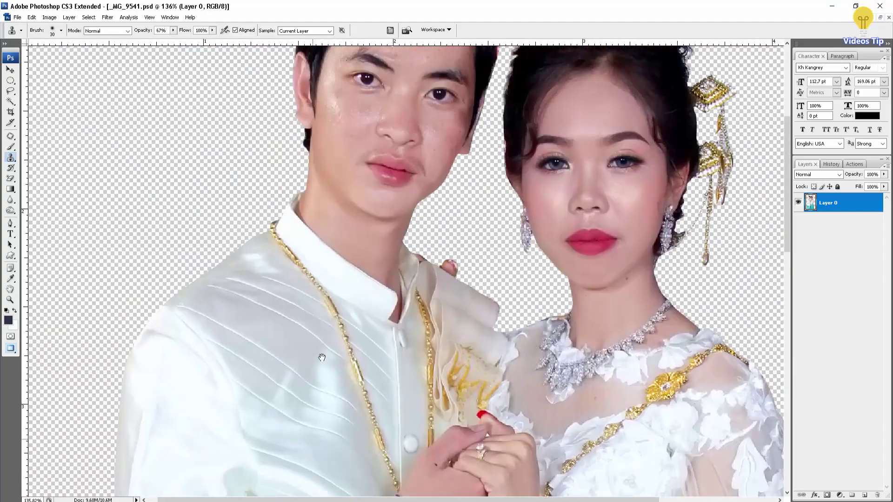
drag(294, 288, 294, 395)
drag(342, 217, 334, 260)
scroll(465, 210, up, 2)
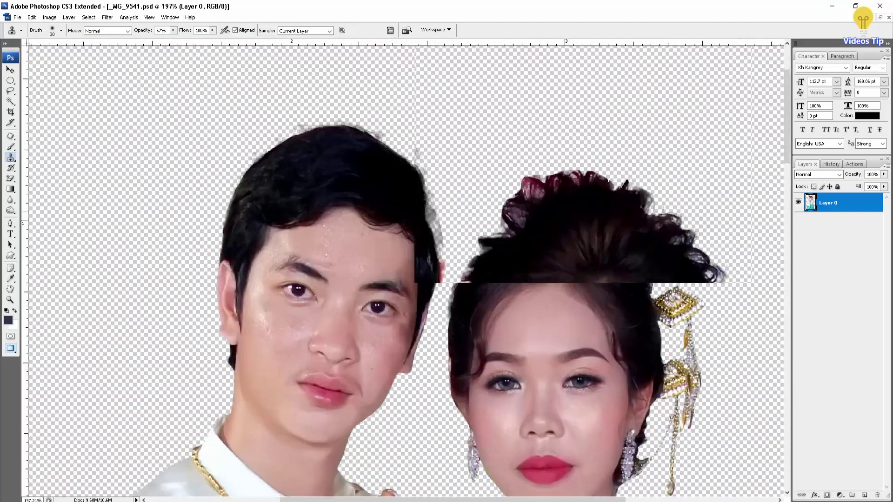
scroll(518, 207, up, 1)
Clone dark hair over the red fringe around the woman's hair bun at 67% opacity
drag(542, 243, 455, 225)
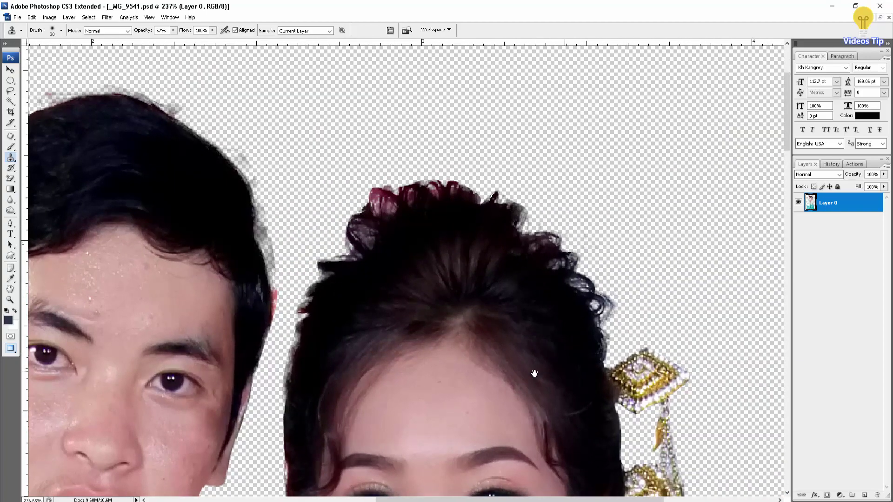
mouse_move(530, 369)
mouse_down()
mouse_move(322, 217)
mouse_move(556, 307)
mouse_up()
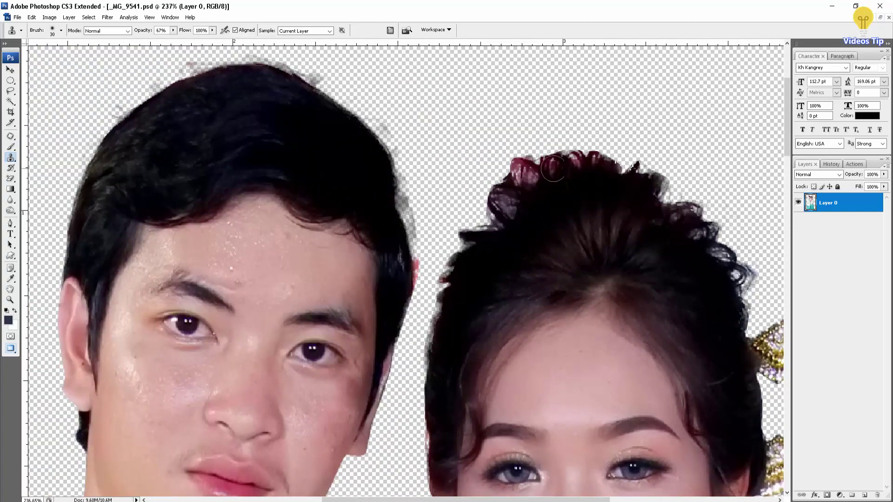
drag(560, 172, 437, 223)
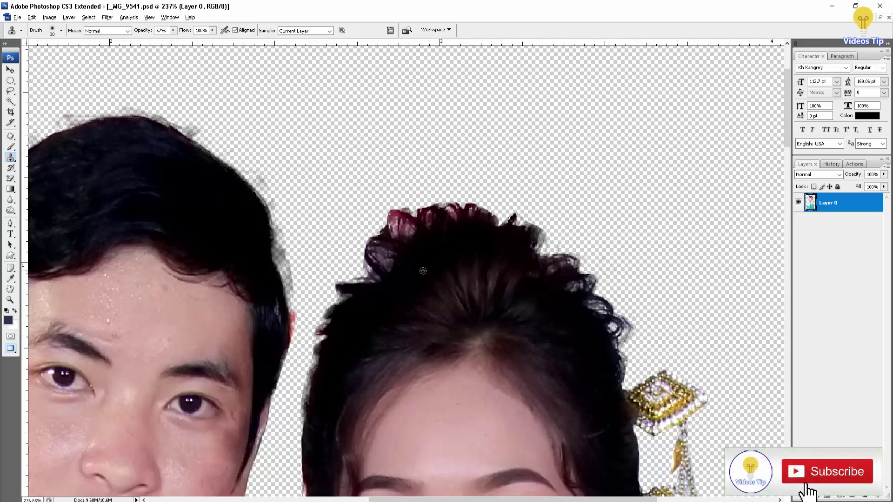
mouse_move(390, 209)
mouse_down()
mouse_move(452, 211)
mouse_move(383, 218)
mouse_move(342, 292)
mouse_move(402, 224)
mouse_move(540, 239)
mouse_move(597, 301)
mouse_move(633, 378)
mouse_move(610, 303)
mouse_move(586, 312)
mouse_move(525, 213)
mouse_move(390, 205)
mouse_move(353, 253)
mouse_move(440, 228)
mouse_move(478, 235)
mouse_up()
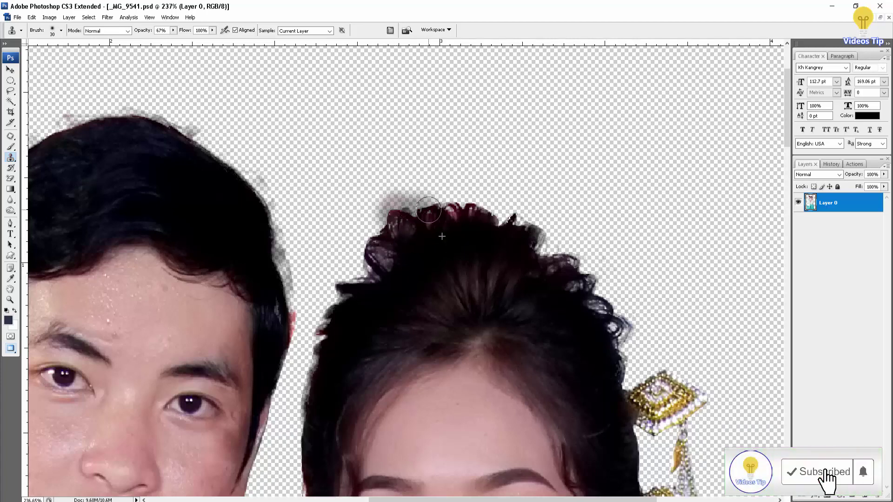
scroll(716, 241, down, 2)
scroll(714, 241, down, 2)
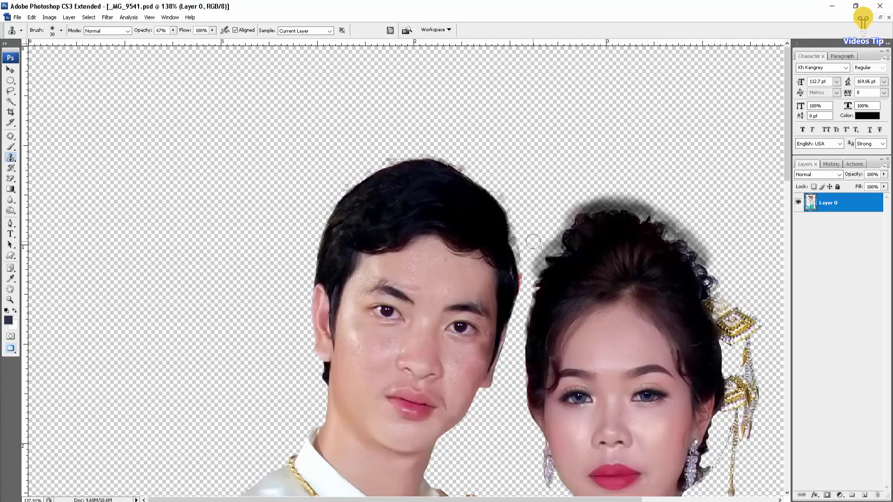
scroll(649, 234, up, 2)
scroll(649, 234, up, 1)
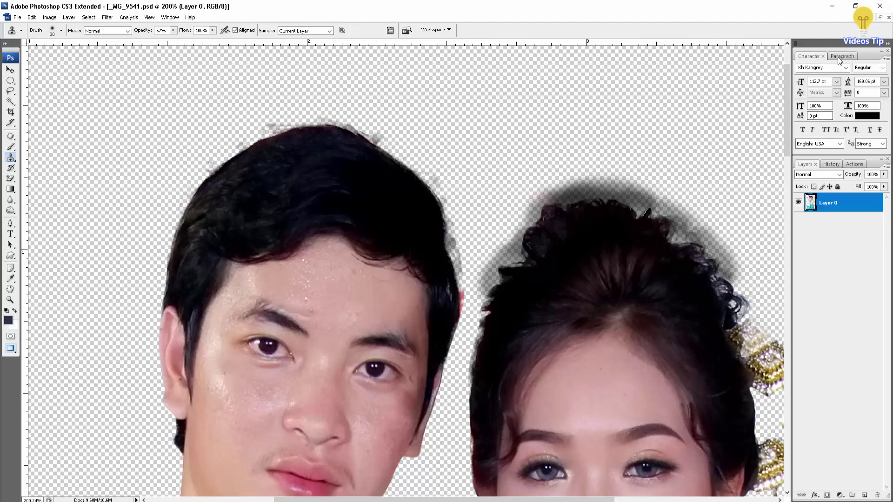
Revert to the original _MG_9541.psd History snapshot and return to the Layers panel
click(830, 164)
click(811, 179)
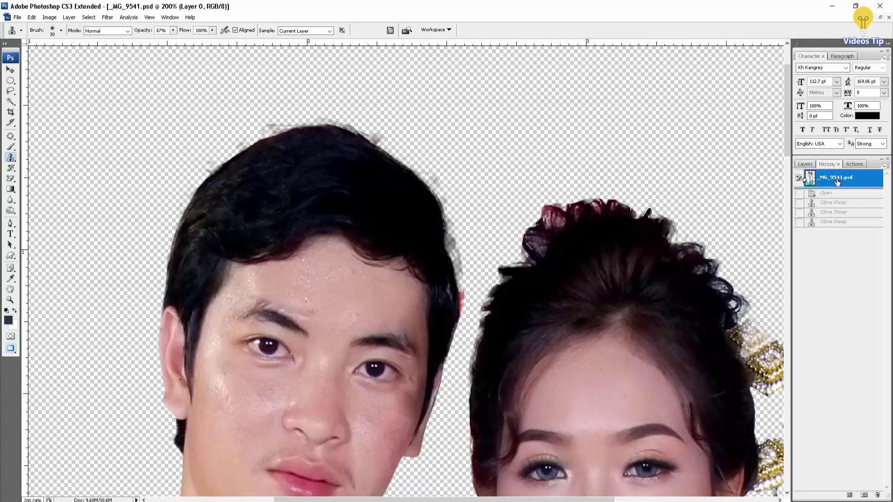
click(804, 164)
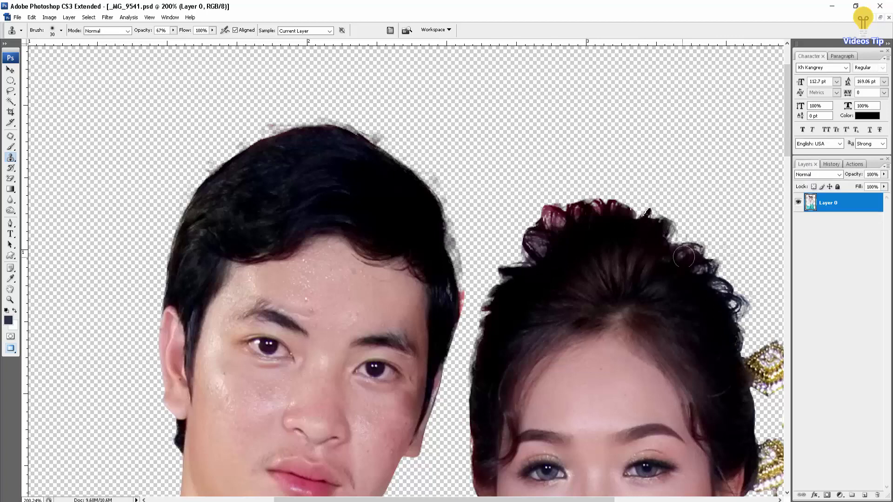
mouse_move(661, 252)
mouse_down()
mouse_move(462, 212)
mouse_move(466, 175)
mouse_up()
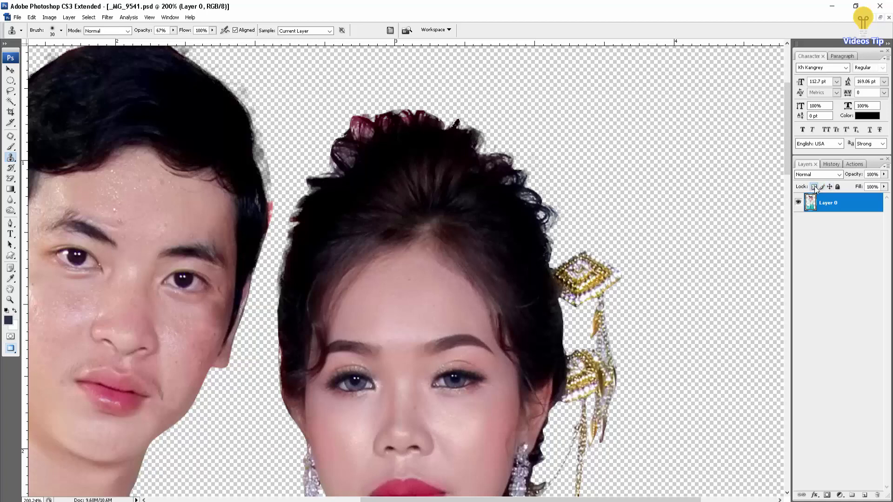
Lock Layer 0's transparent pixels and clone dark hair over the pale and reddish hair patches
click(814, 187)
scroll(374, 162, up, 4)
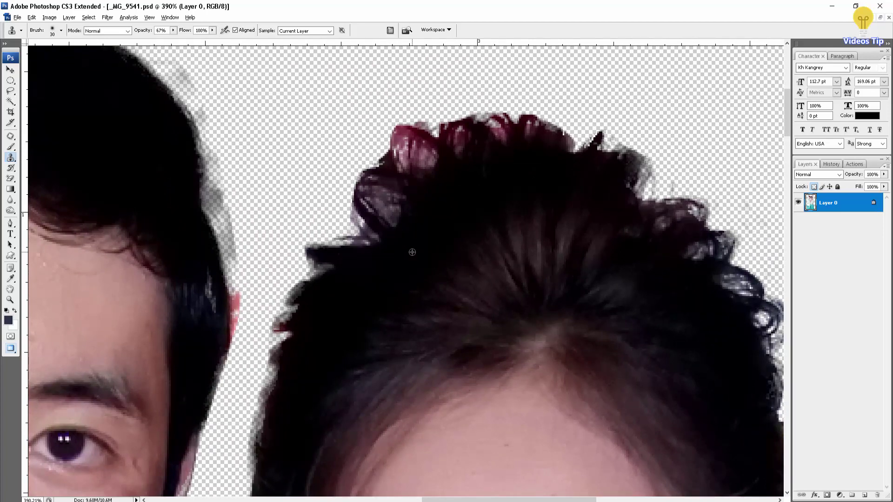
drag(413, 252, 441, 236)
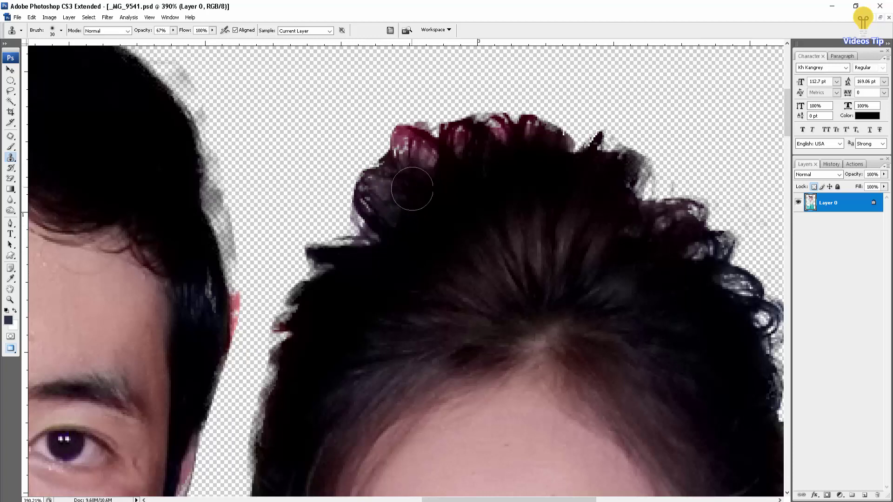
mouse_move(425, 163)
mouse_down()
mouse_move(387, 177)
mouse_move(372, 198)
mouse_up()
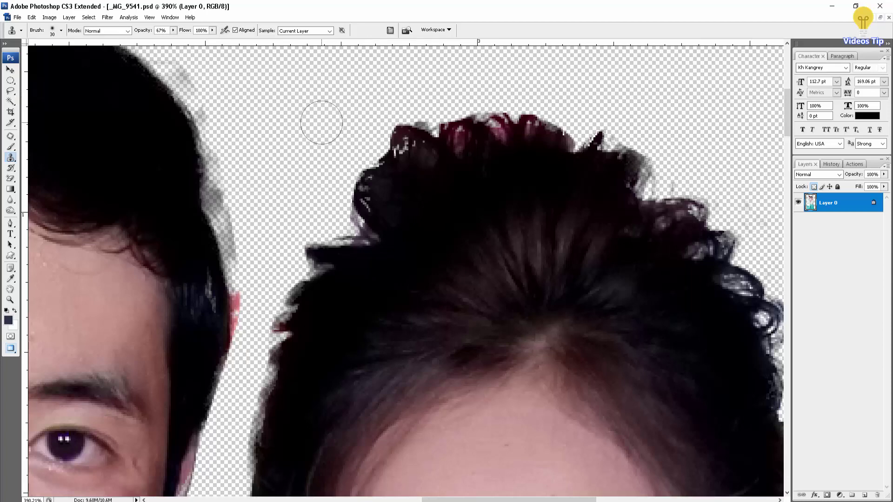
scroll(467, 172, down, 2)
scroll(467, 172, down, 2)
scroll(467, 172, down, 2)
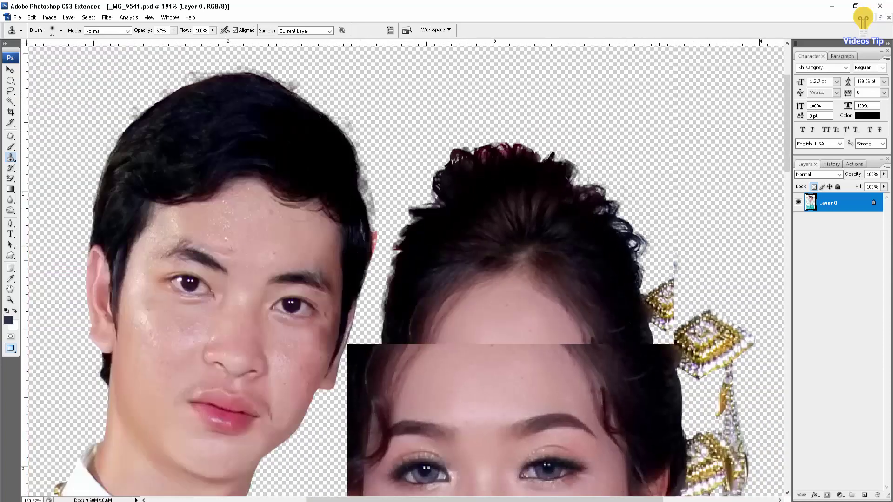
scroll(467, 172, down, 1)
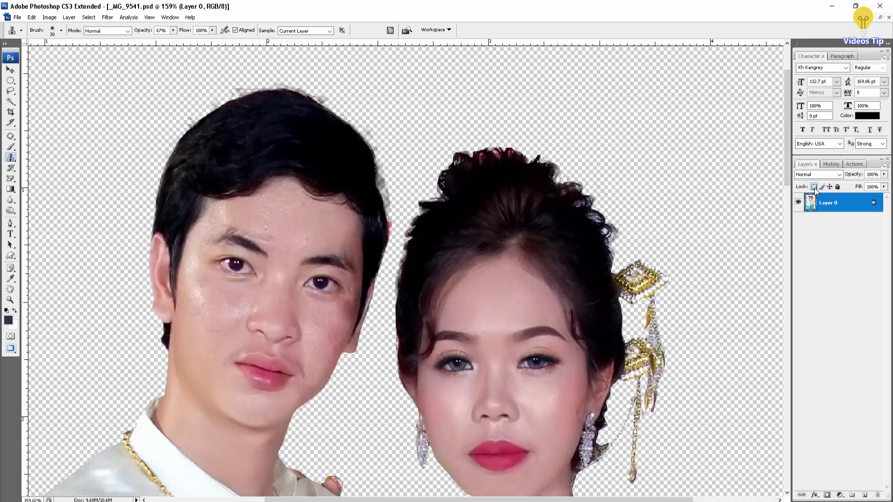
scroll(505, 169, up, 7)
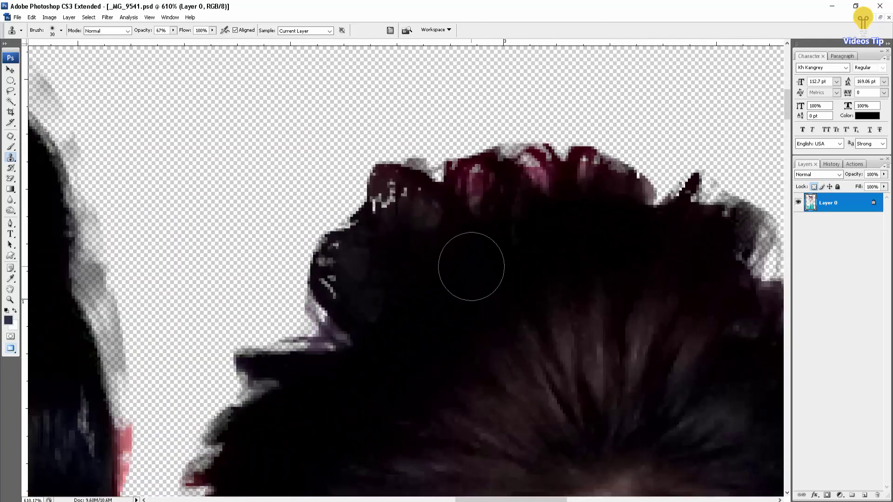
Clone dark hair over the red highlights on top and along the woman's hair edge
drag(468, 265, 445, 285)
alt+click(422, 293)
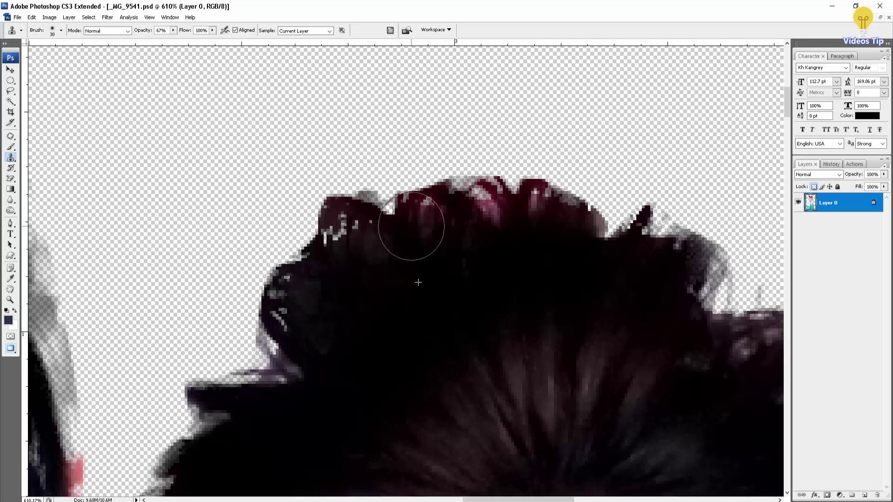
mouse_move(409, 230)
mouse_down()
mouse_move(449, 199)
mouse_move(469, 229)
mouse_move(502, 180)
mouse_move(586, 232)
mouse_move(713, 254)
mouse_up()
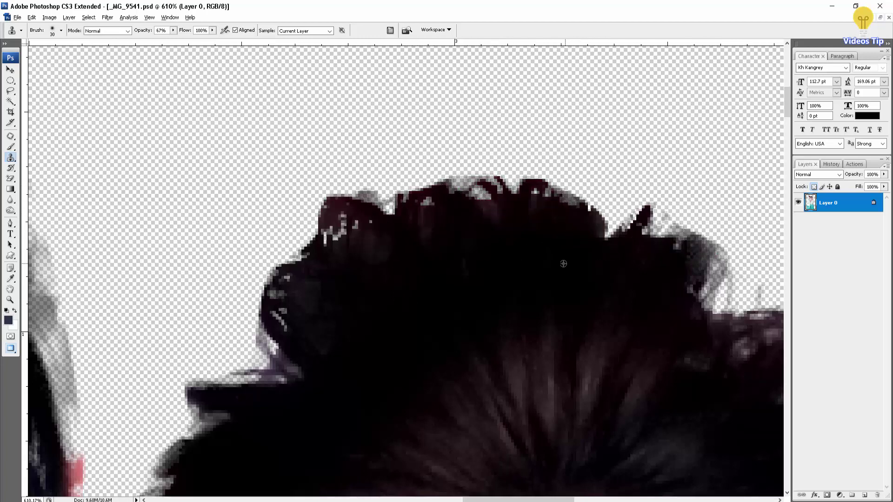
drag(382, 278, 477, 134)
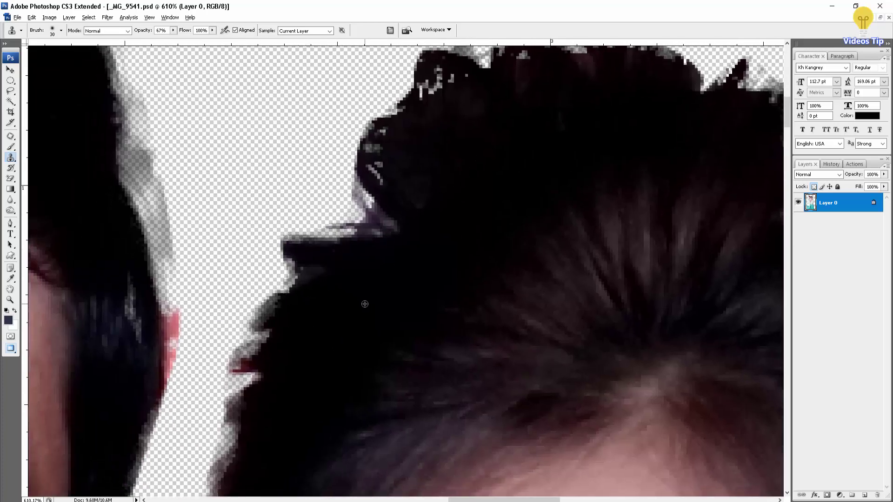
drag(321, 328, 409, 172)
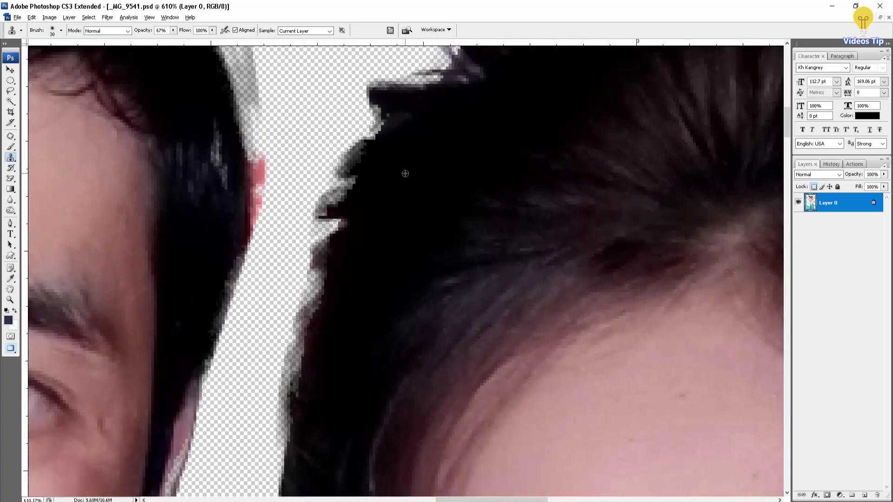
alt+click(405, 174)
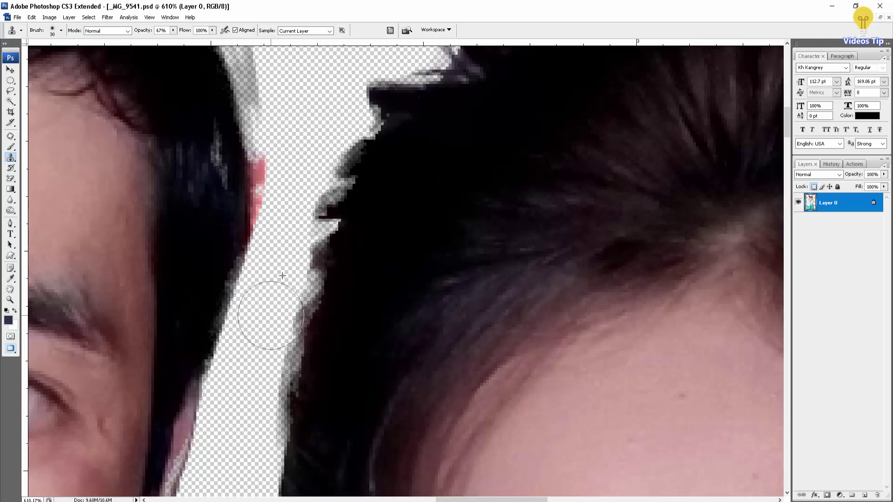
key(ctrl+minus)
mouse_move(446, 220)
mouse_down()
mouse_move(383, 279)
mouse_move(280, 294)
mouse_up()
mouse_move(554, 282)
mouse_down()
mouse_move(561, 307)
mouse_move(538, 239)
mouse_move(437, 156)
mouse_up()
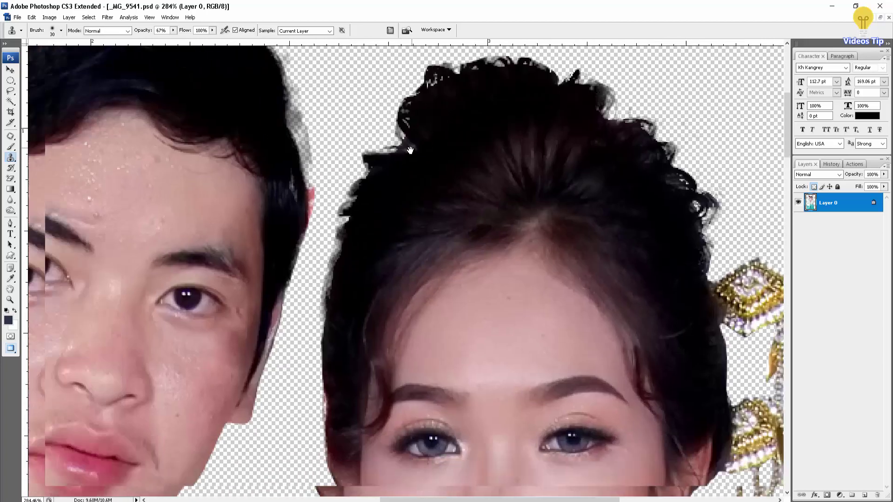
Move to the man's hairline and switch to the Pen tool
drag(230, 253, 388, 156)
drag(356, 187, 365, 246)
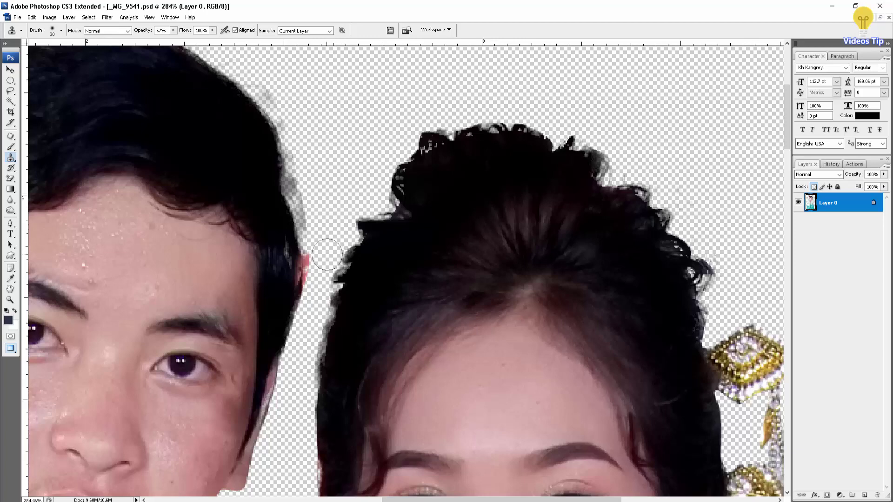
key(p)
scroll(288, 254, up, 2)
scroll(288, 253, up, 1)
drag(288, 254, 327, 339)
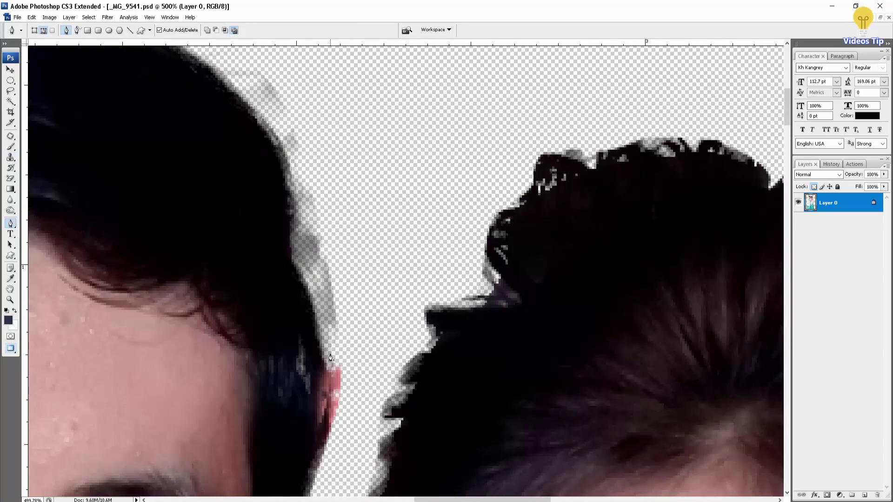
Trace a Pen path around the man's grey fringe, convert it to a selection, then deselect
click(291, 258)
drag(296, 209, 280, 297)
drag(269, 232, 303, 194)
drag(388, 175, 422, 251)
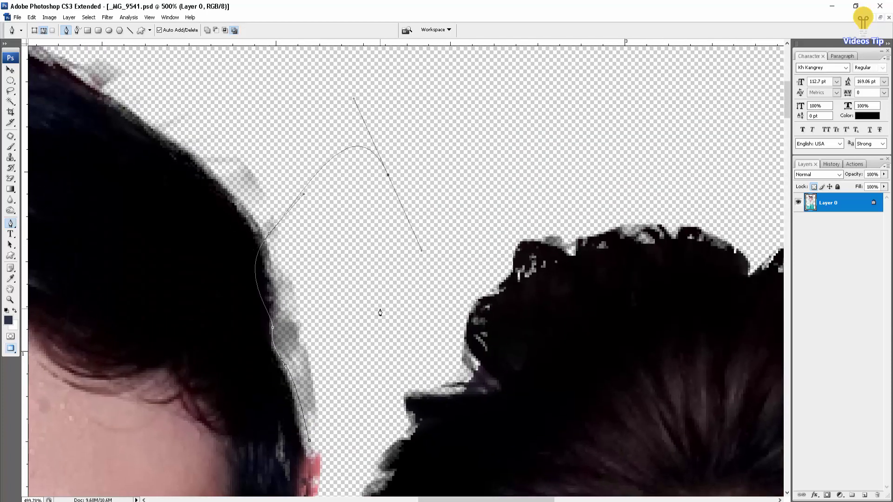
key(ctrl+z)
key(ctrl+z)
mouse_move(280, 235)
mouse_down()
mouse_move(302, 219)
mouse_move(344, 243)
mouse_up()
drag(377, 326, 377, 351)
click(363, 390)
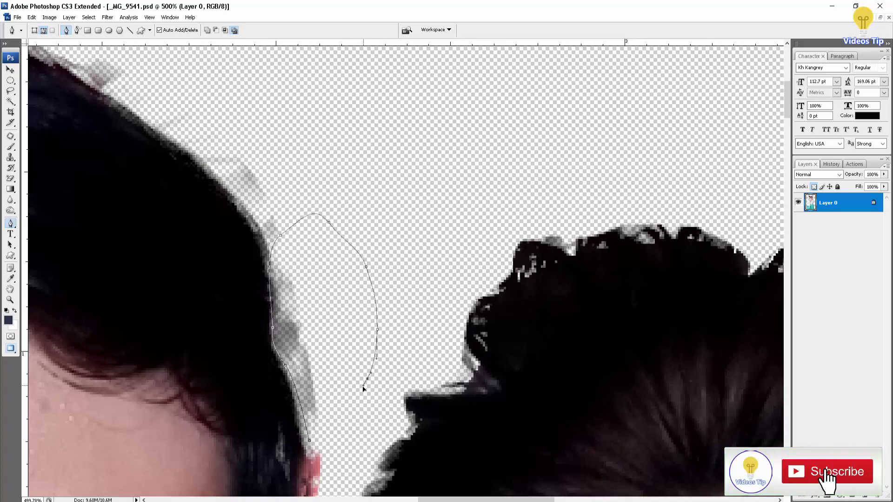
key(ctrl+Return)
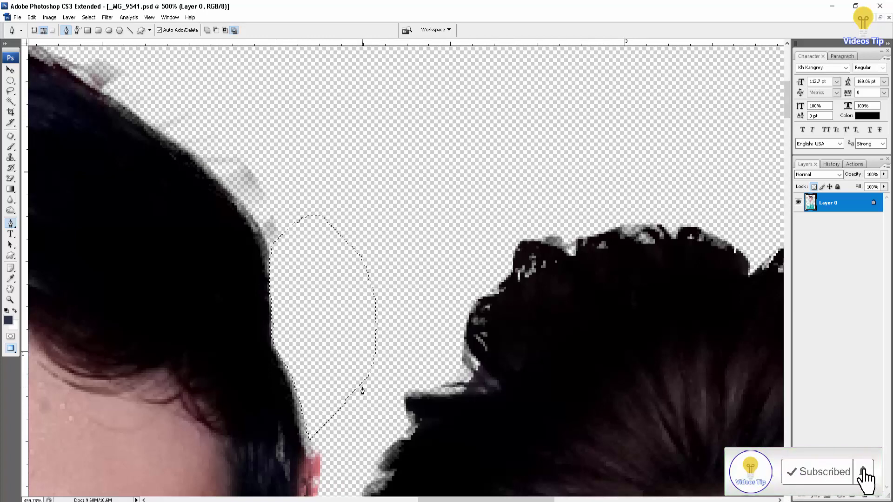
key(ctrl+d)
Trace a second path along the top of the man's hairline, select it, then deselect
drag(226, 276, 445, 439)
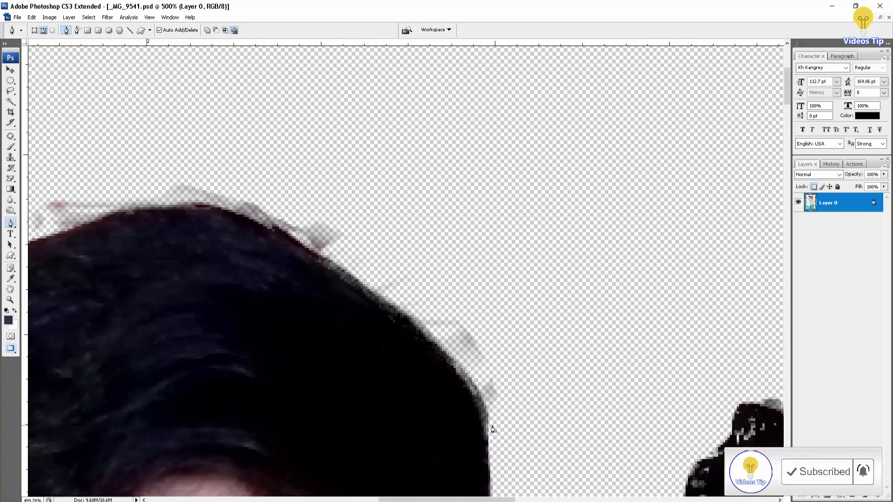
drag(401, 295, 368, 268)
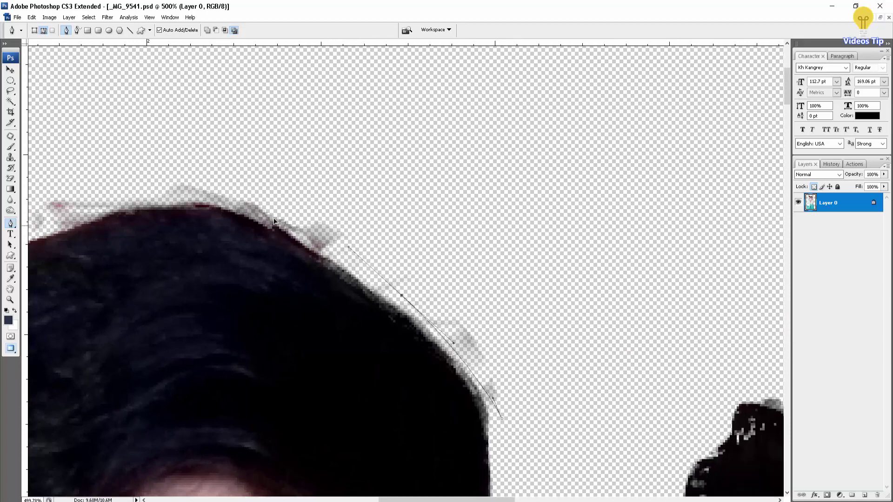
drag(251, 210, 228, 205)
click(193, 193)
click(139, 188)
drag(235, 153, 344, 161)
drag(442, 230, 561, 470)
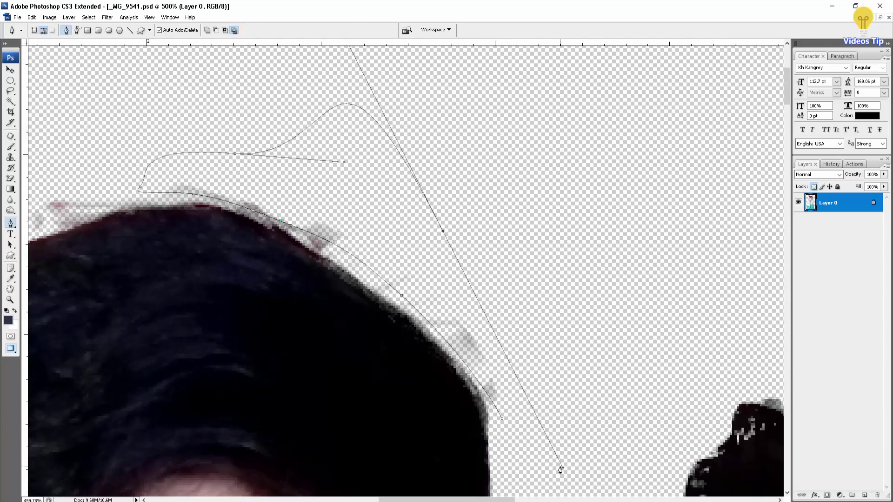
key(ctrl+Return)
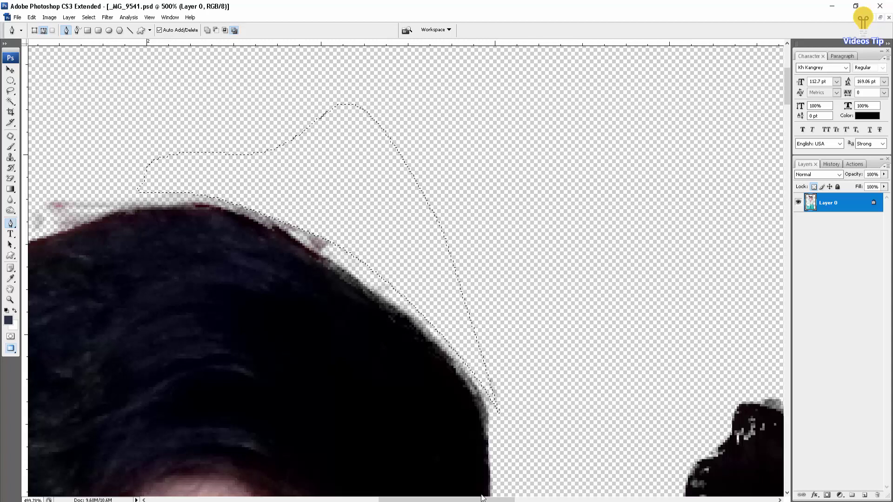
key(ctrl+d)
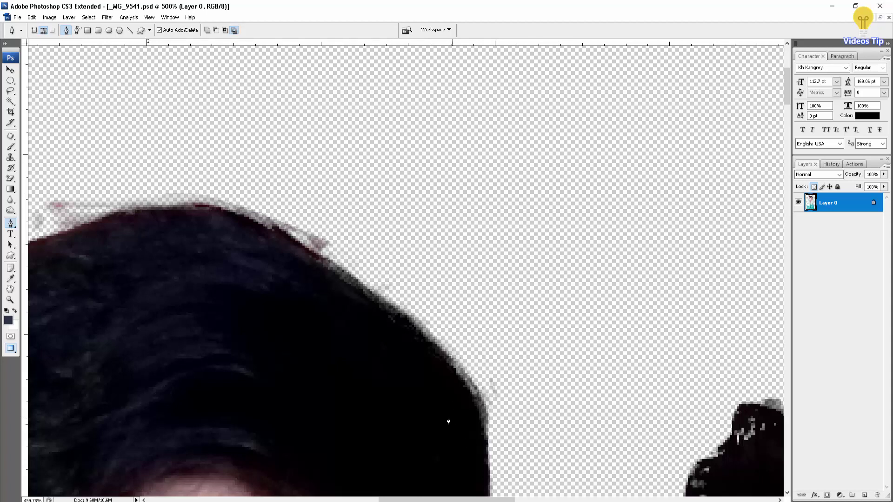
click(10, 157)
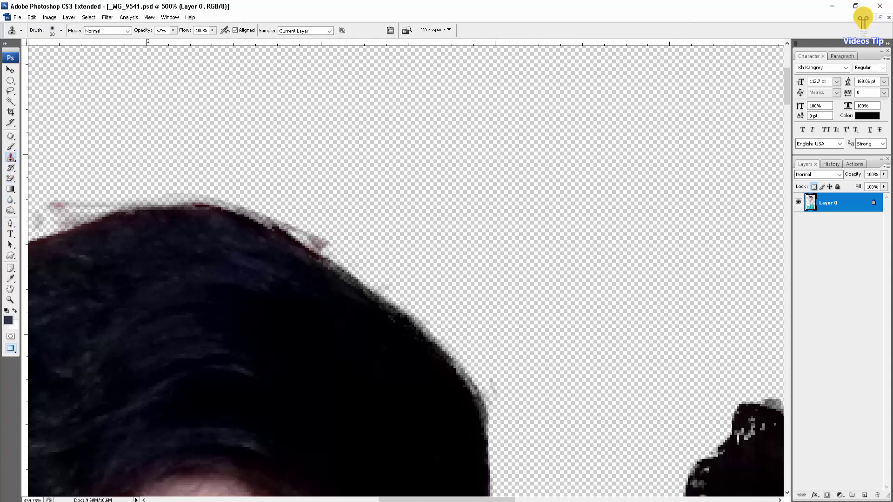
alt+click(396, 385)
drag(381, 325, 279, 260)
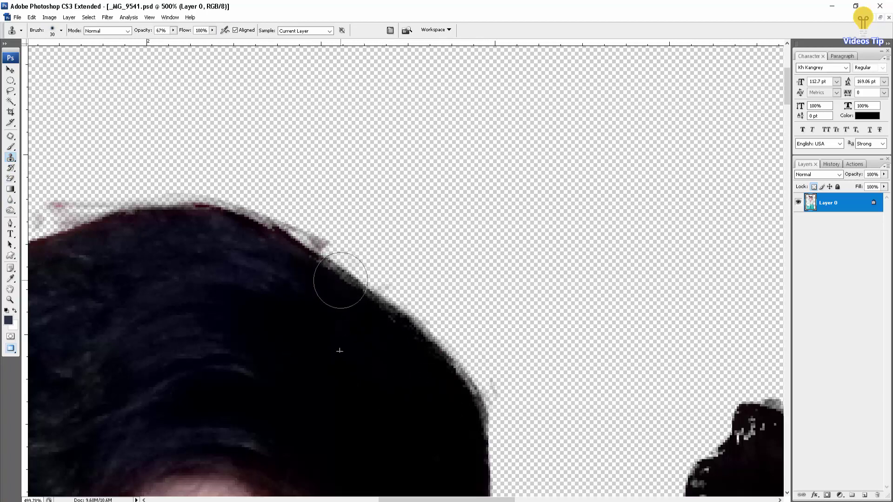
drag(195, 269, 554, 238)
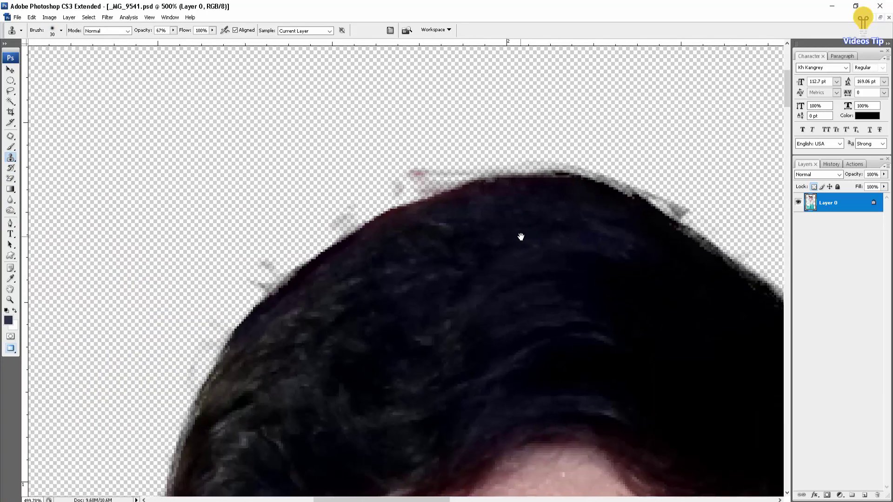
scroll(375, 309, down, 5)
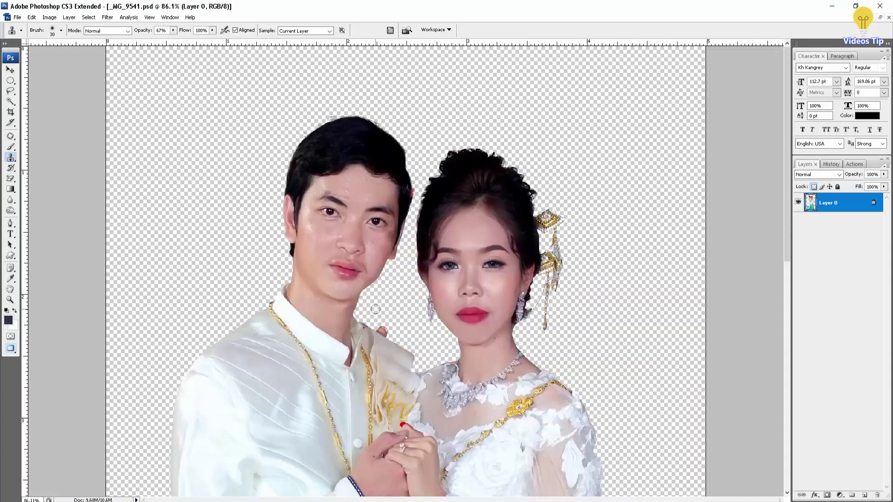
scroll(350, 327, up, 2)
scroll(350, 327, up, 2)
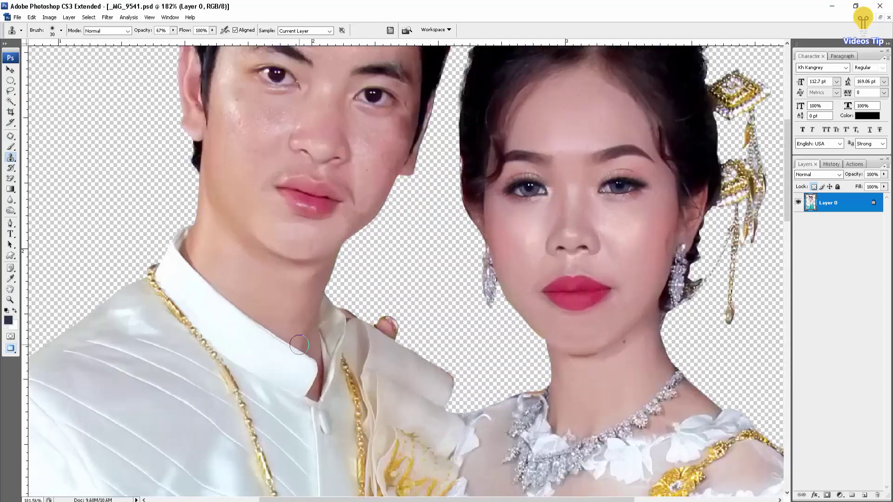
scroll(350, 327, up, 2)
drag(391, 260, 526, 205)
scroll(526, 205, down, 3)
scroll(575, 165, down, 2)
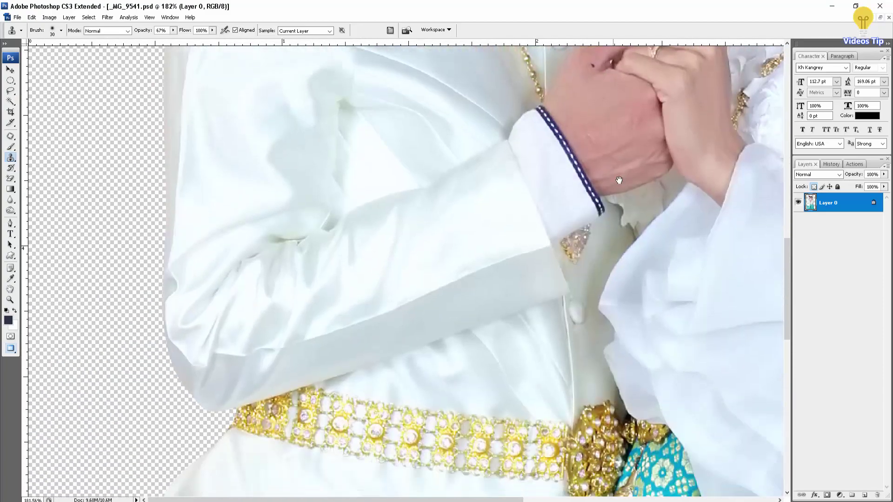
scroll(620, 183, down, 2)
scroll(631, 153, down, 2)
scroll(582, 372, down, 3)
scroll(583, 372, right, 3)
scroll(535, 251, down, 2)
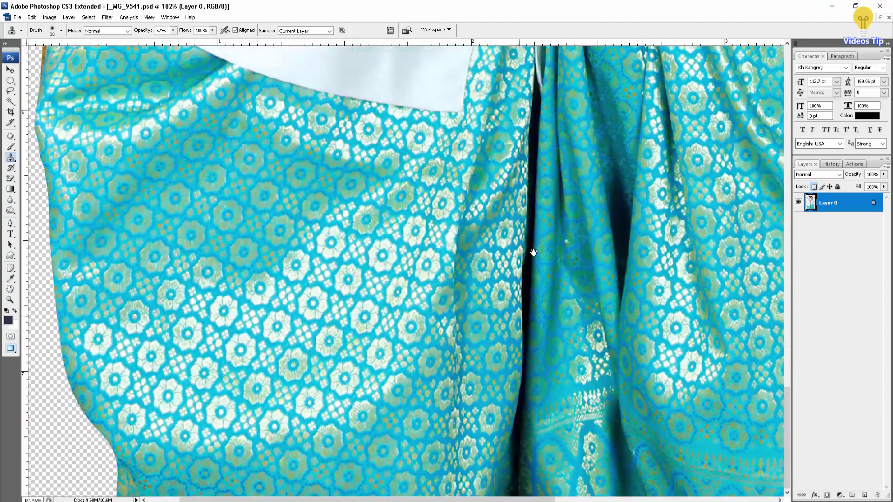
scroll(463, 139, down, 2)
scroll(499, 149, up, 2)
scroll(505, 223, up, 2)
scroll(505, 223, left, 1)
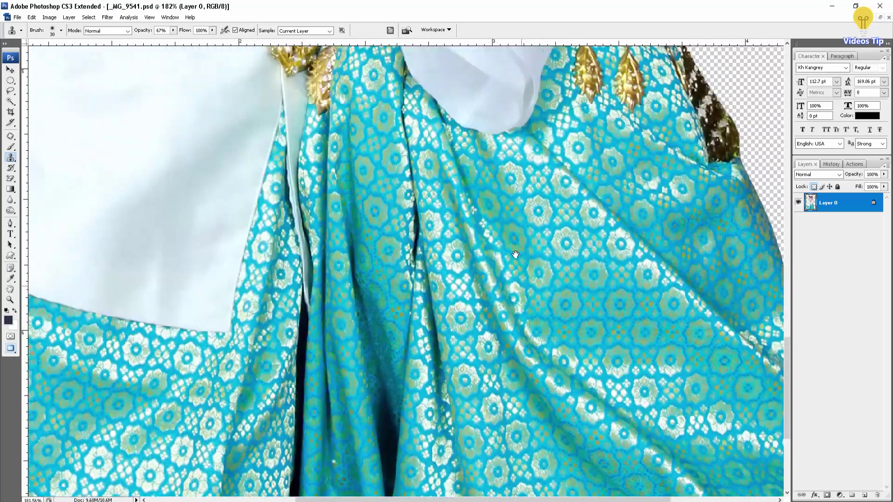
scroll(512, 295, up, 2)
drag(533, 257, 358, 316)
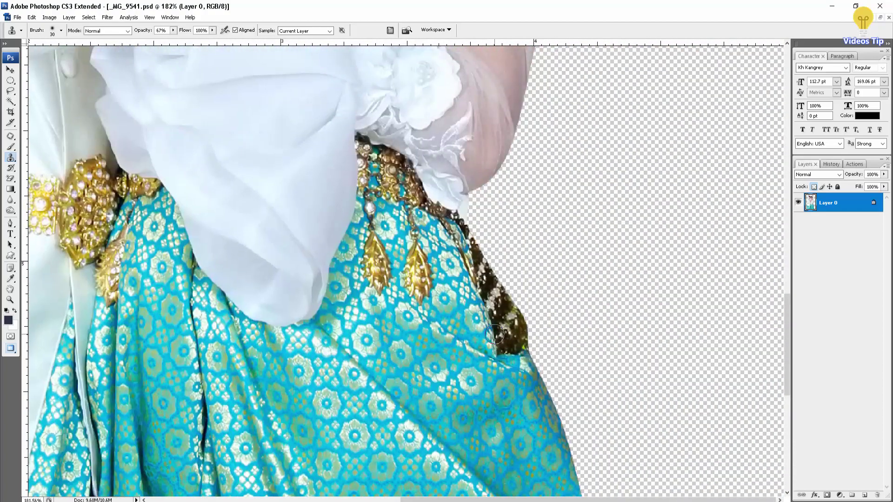
scroll(465, 325, down, 1)
scroll(465, 326, left, 3)
scroll(393, 275, left, 3)
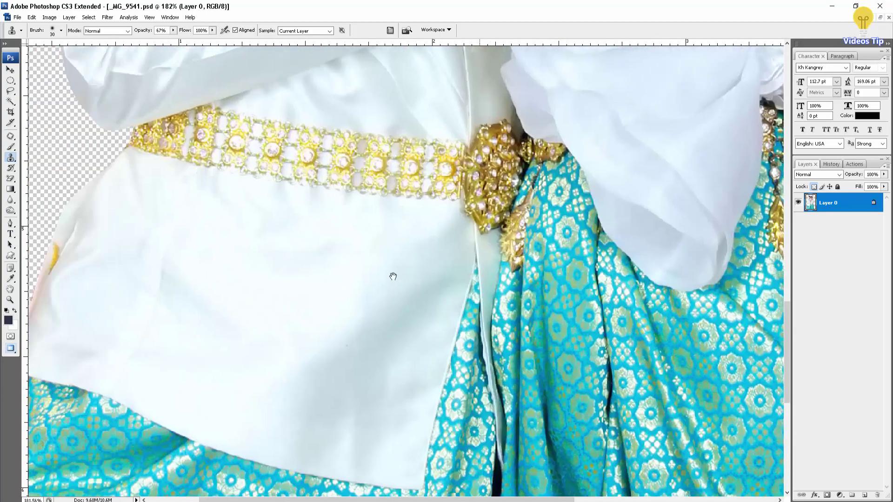
scroll(297, 321, left, 2)
scroll(400, 218, down, 3)
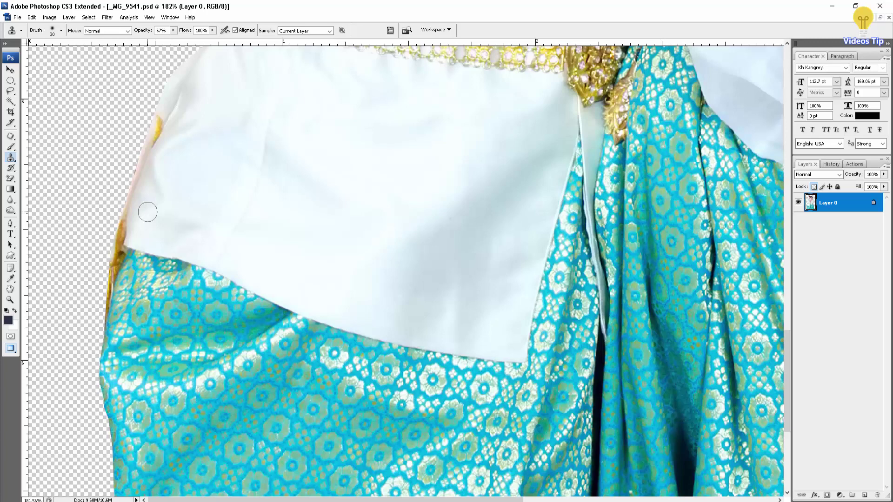
Zoom in and clone over the jacket's fringed edge, undoing the stroke that left ghosting
scroll(147, 212, up, 2)
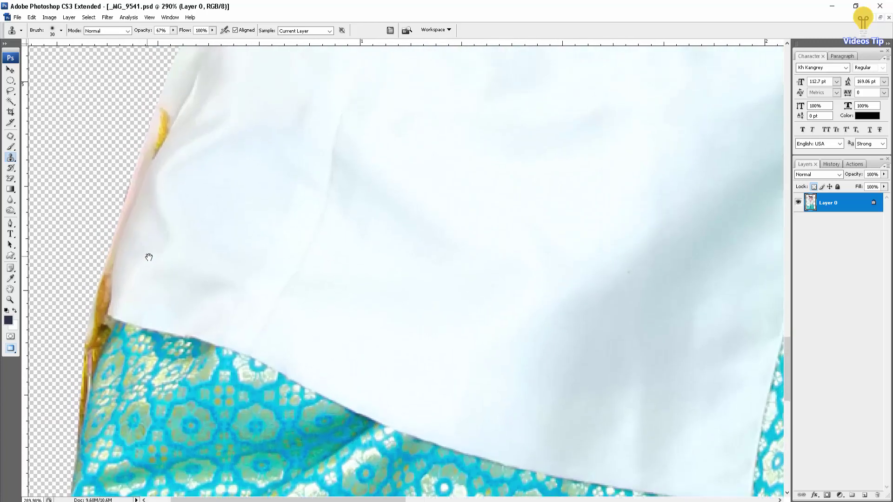
scroll(148, 255, up, 2)
drag(220, 325, 216, 343)
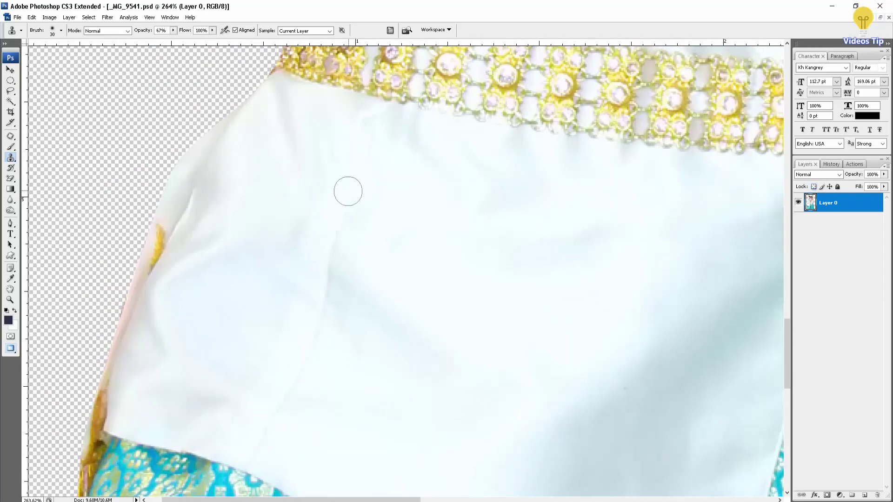
scroll(347, 191, down, 3)
scroll(211, 201, up, 5)
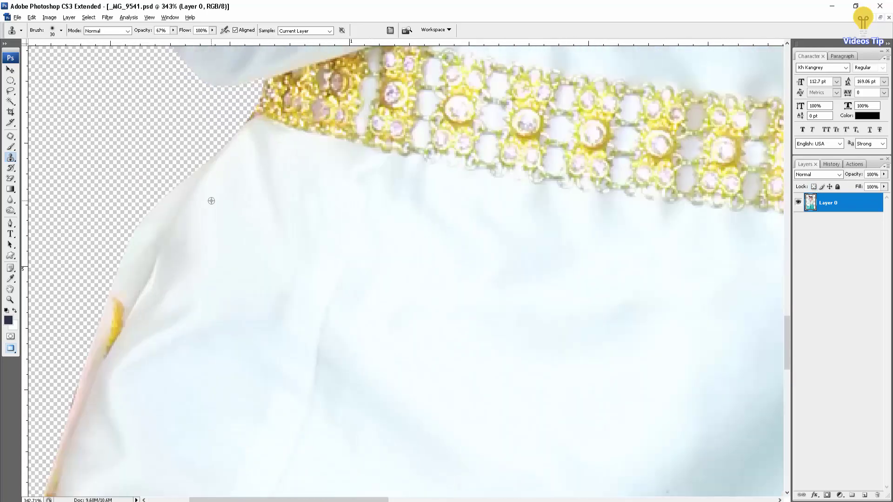
alt+click(211, 197)
mouse_move(175, 187)
mouse_down()
mouse_move(108, 263)
mouse_move(211, 144)
mouse_move(146, 213)
mouse_up()
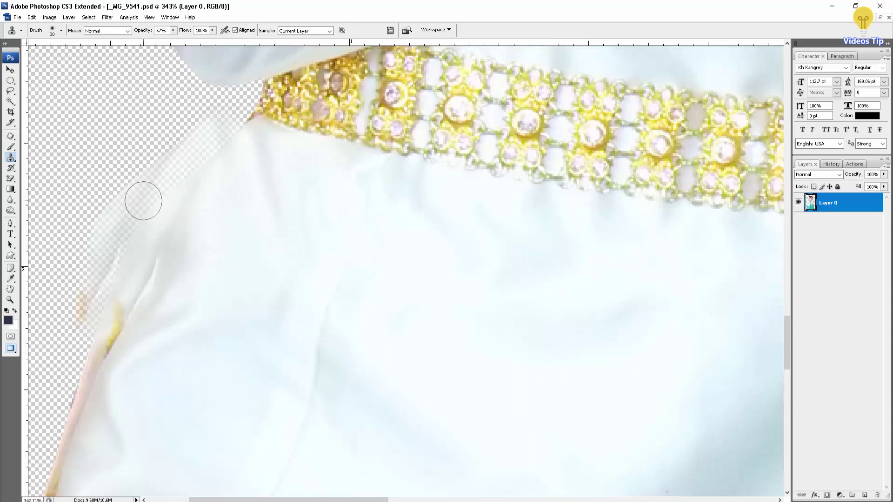
key(ctrl+z)
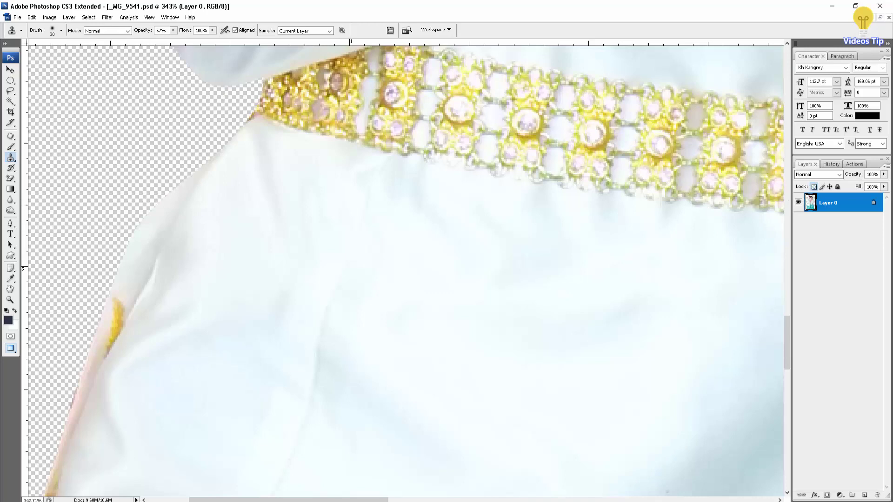
Whiten the yellow, pink and orange fringe along the white jacket edge
drag(176, 259, 273, 119)
mouse_move(243, 251)
mouse_down()
mouse_move(219, 255)
mouse_move(257, 193)
mouse_up()
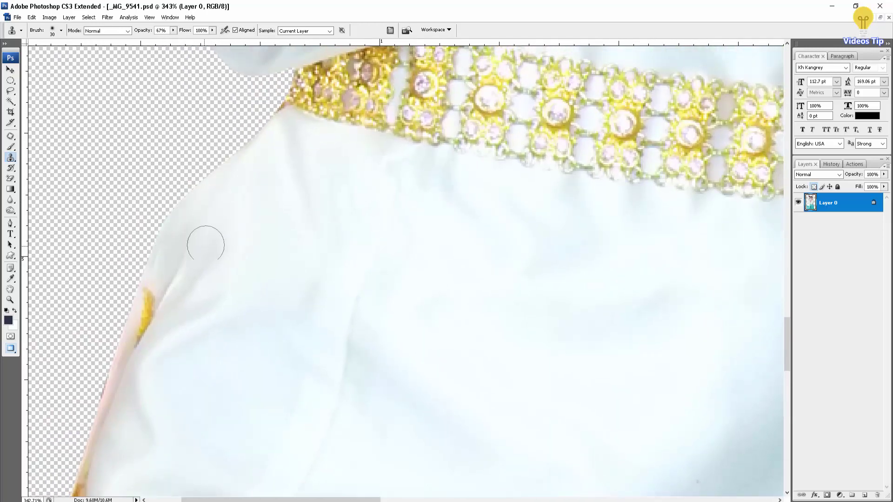
mouse_move(206, 245)
mouse_down()
mouse_move(123, 309)
mouse_move(177, 291)
mouse_move(156, 330)
mouse_up()
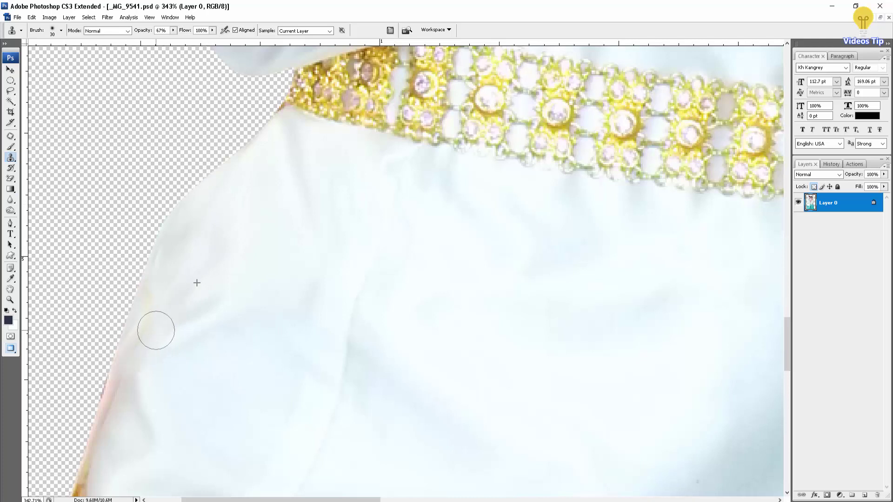
drag(234, 347, 254, 260)
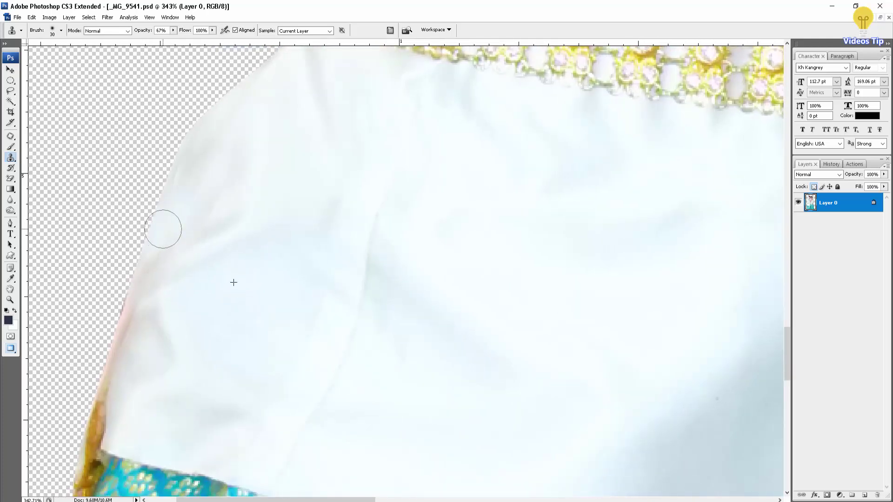
mouse_move(163, 229)
mouse_down()
mouse_move(126, 306)
mouse_move(106, 369)
mouse_move(110, 403)
mouse_move(96, 423)
mouse_move(109, 391)
mouse_move(96, 420)
mouse_up()
drag(178, 481, 285, 267)
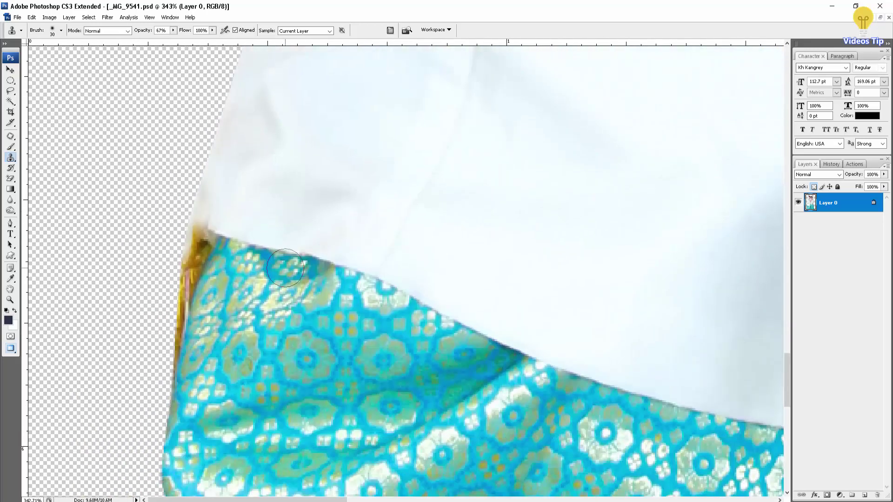
Patch the dark orange edge below with turquoise skirt fabric
alt+click(262, 274)
mouse_move(209, 249)
mouse_down()
mouse_move(186, 260)
mouse_move(170, 343)
mouse_move(181, 405)
mouse_move(192, 278)
mouse_up()
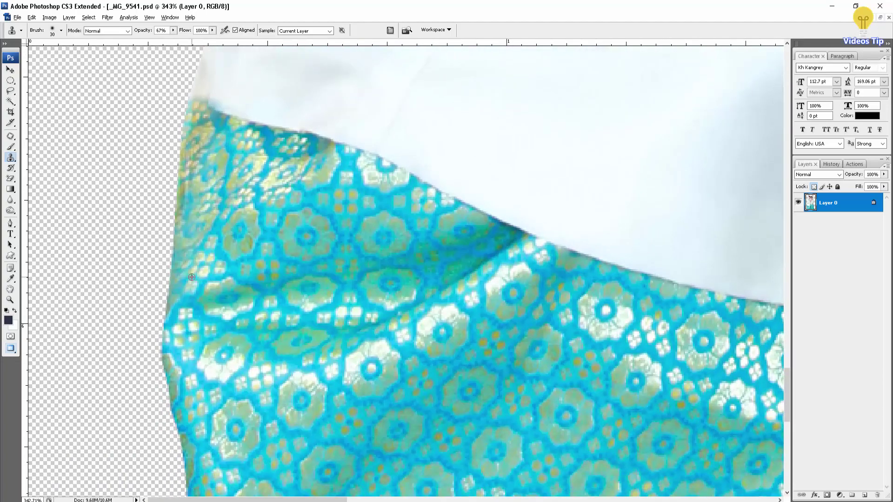
scroll(191, 277, down, 5)
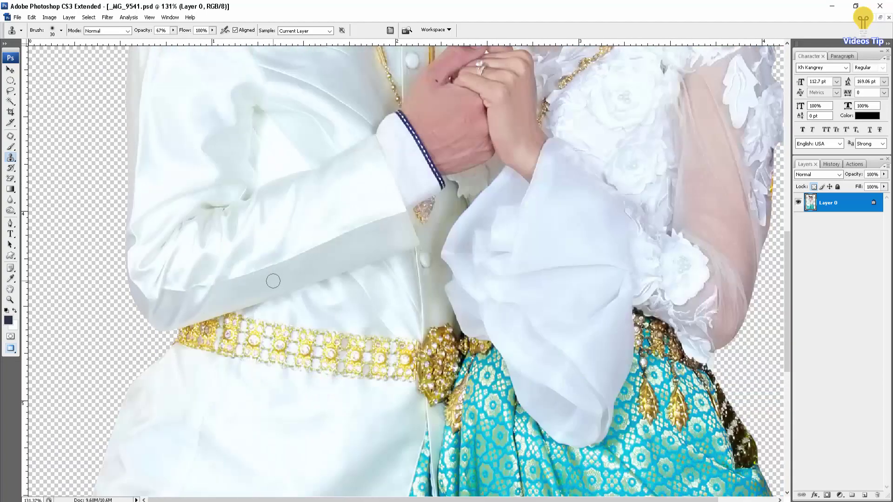
scroll(273, 281, down, 3)
scroll(242, 334, down, 1)
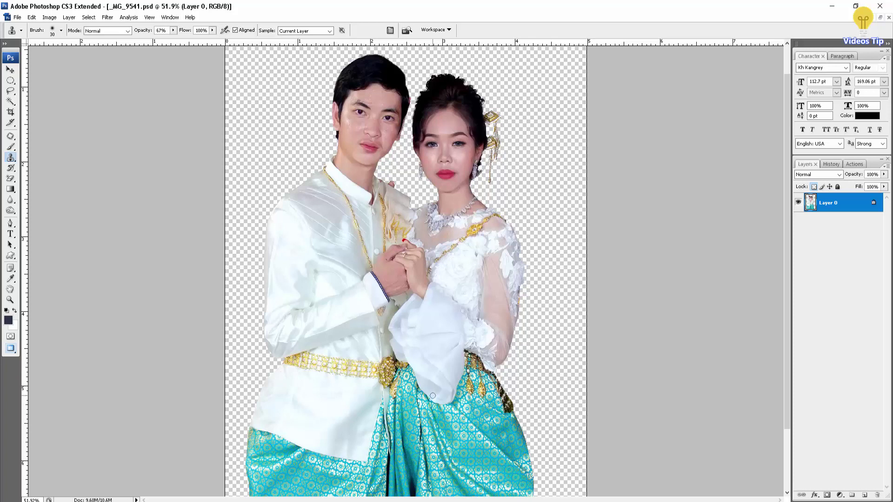
key(ctrl+minus)
key(ctrl+minus)
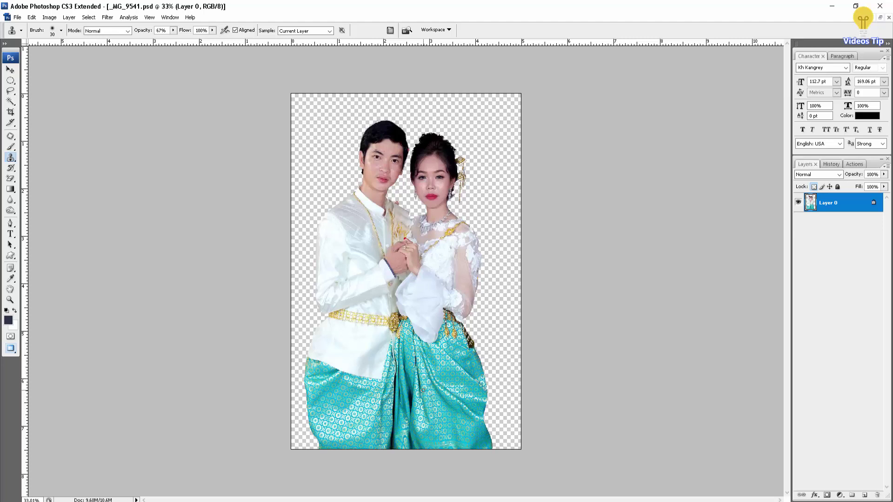
scroll(357, 269, up, 1)
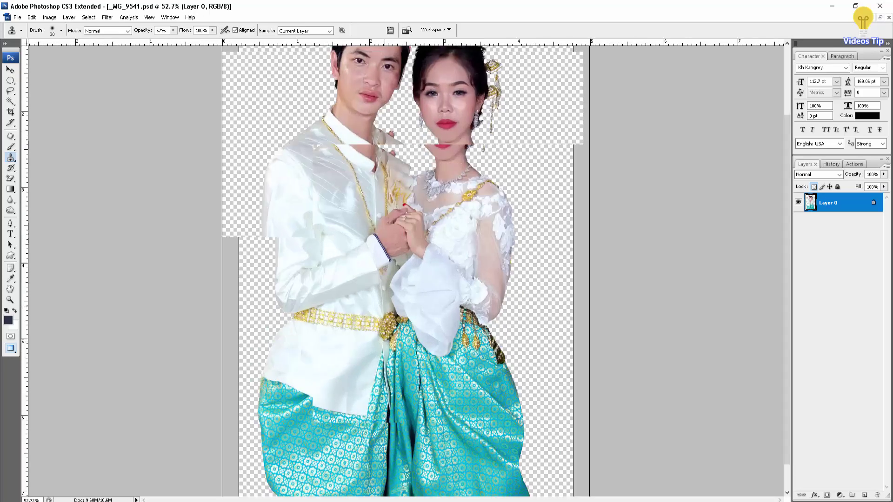
scroll(356, 270, up, 1)
scroll(357, 270, up, 1)
scroll(356, 270, up, 1)
scroll(357, 269, up, 3)
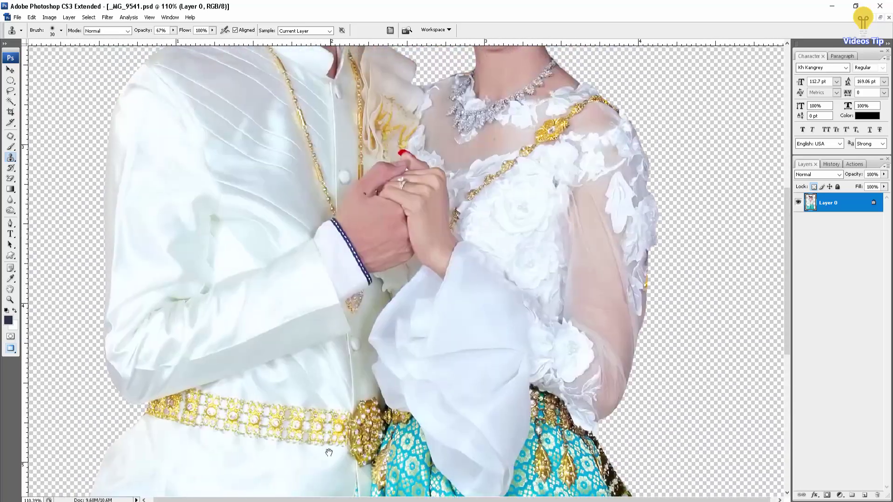
scroll(372, 275, up, 3)
scroll(394, 278, up, 3)
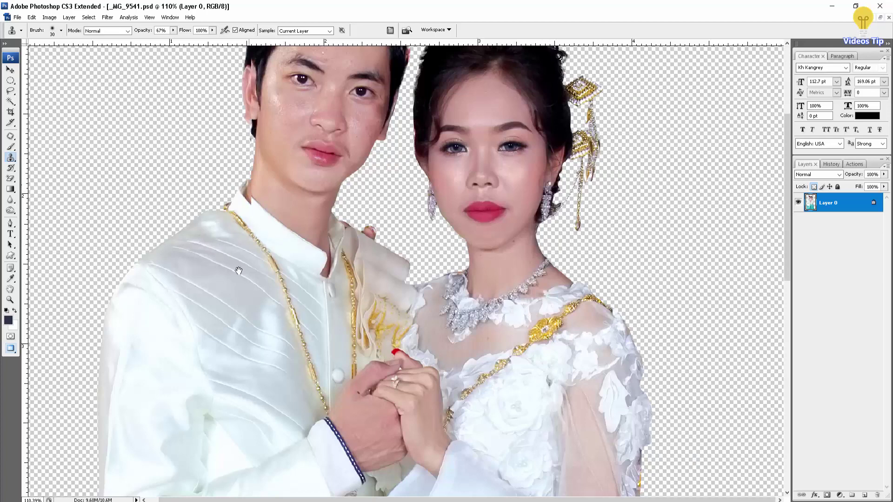
scroll(242, 242, up, 2)
scroll(319, 199, up, 2)
scroll(481, 178, up, 1)
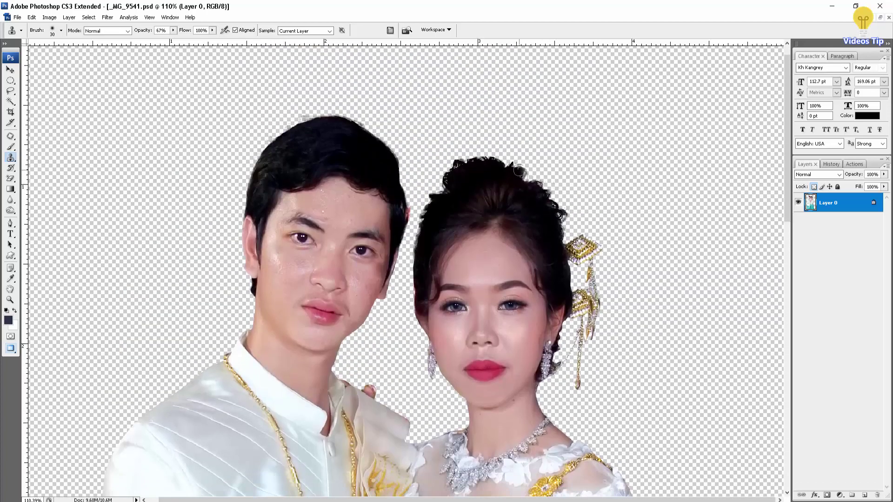